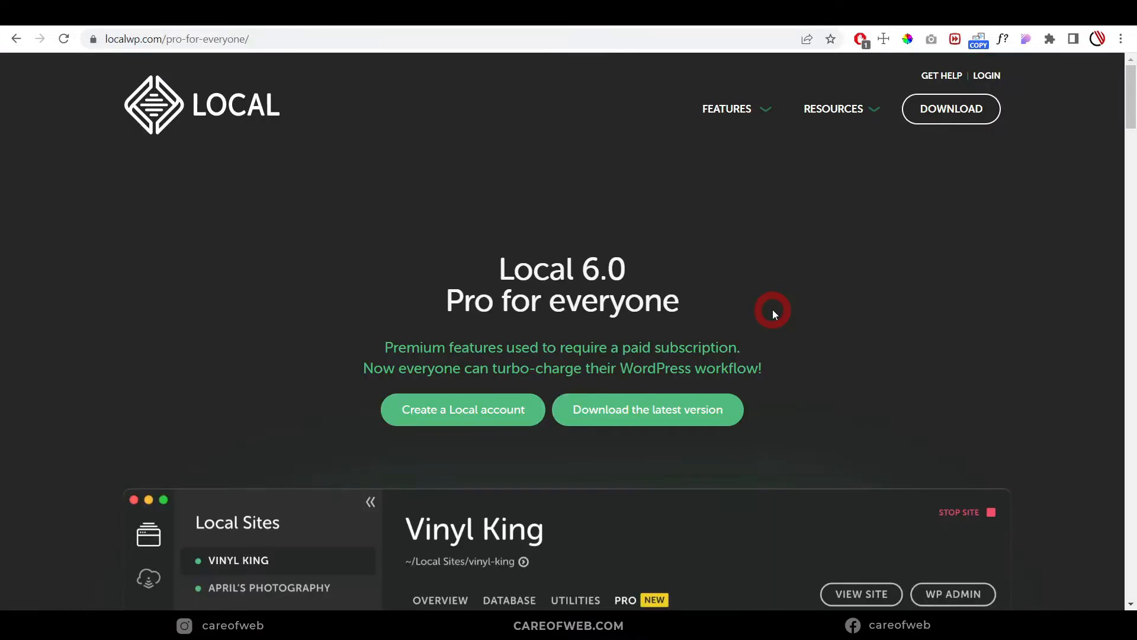
Step: Scroll through the Pro-for-everyone article, then highlight and clear part of its green heading
{"action": "scroll", "coordinate": [772, 309], "scroll_direction": "down", "scroll_amount": 5}
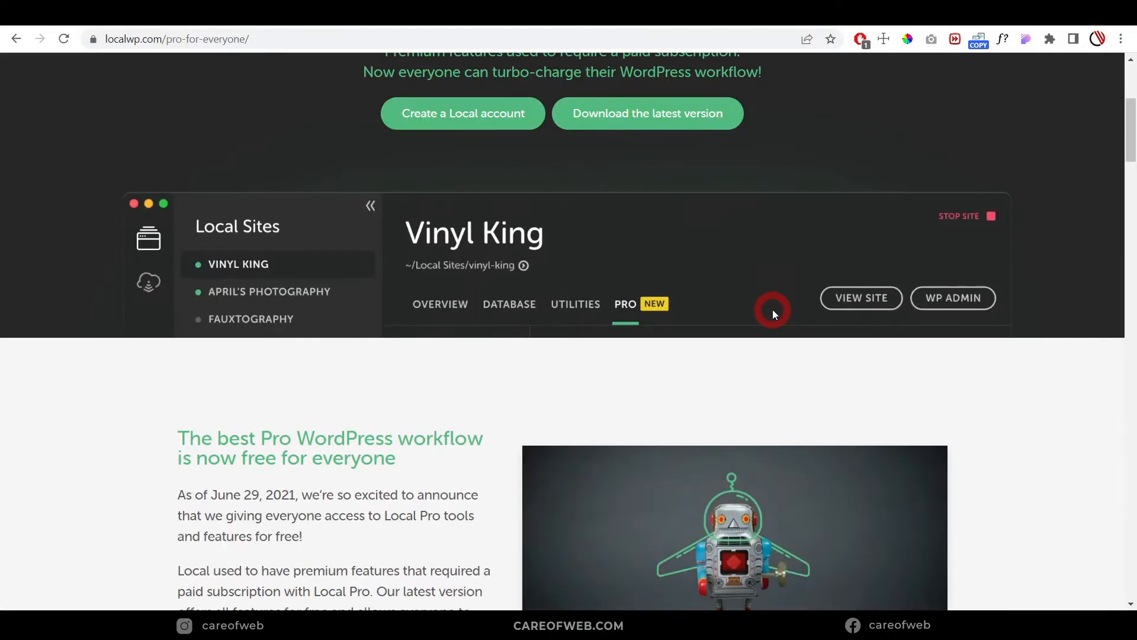
{"action": "scroll", "coordinate": [772, 309], "scroll_direction": "down", "scroll_amount": 3}
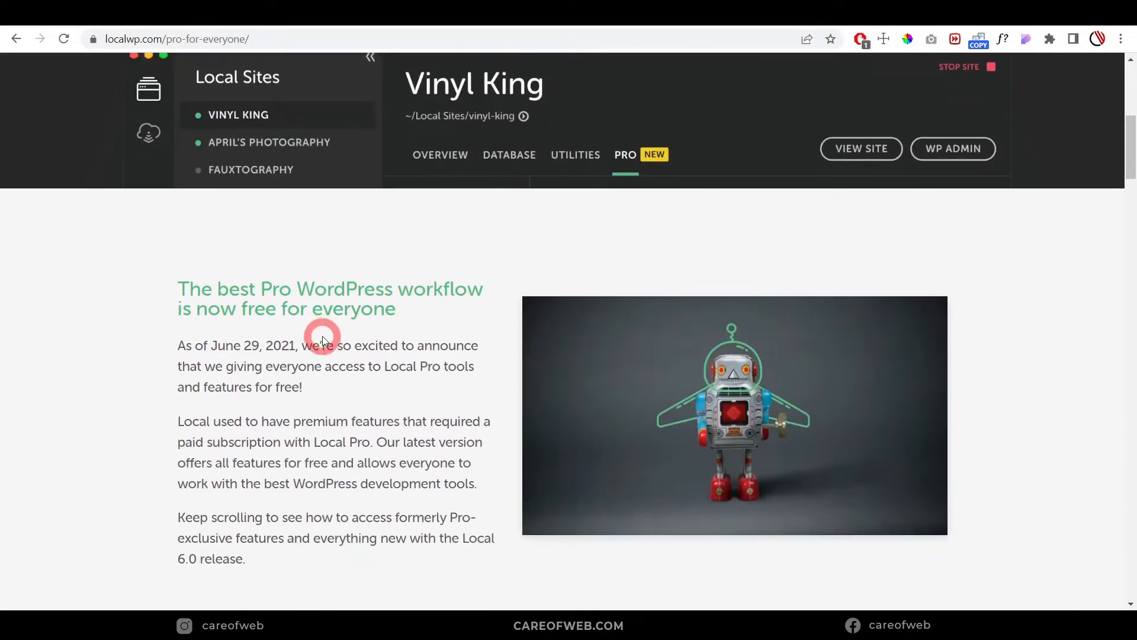
{"action": "scroll", "coordinate": [323, 333], "scroll_direction": "down", "scroll_amount": 1}
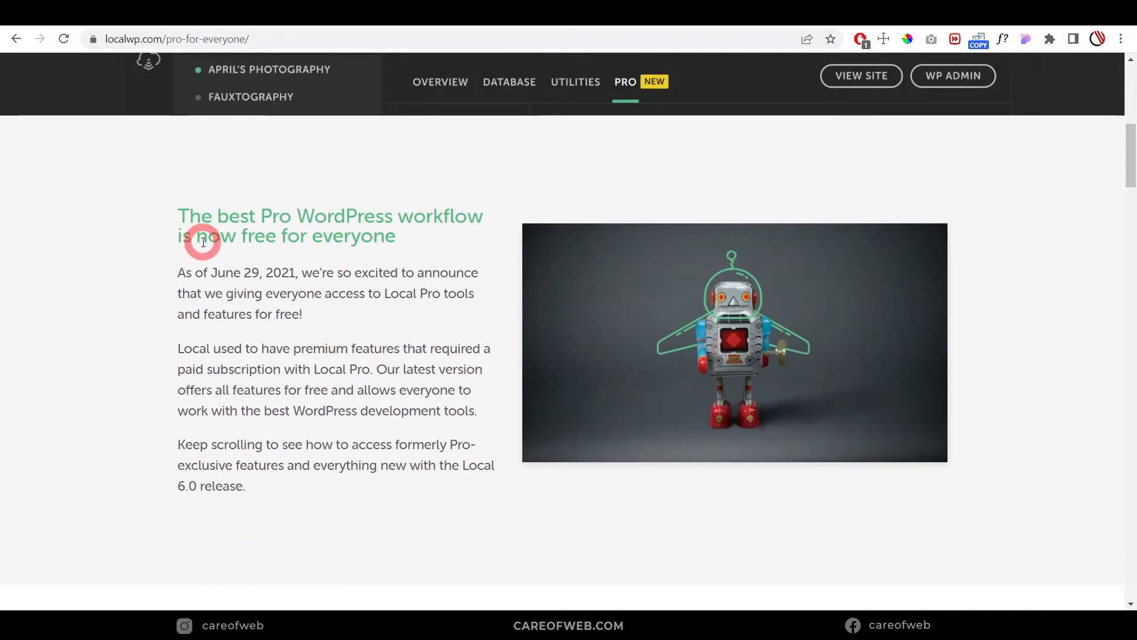
{"action": "left_click_drag", "start_coordinate": [207, 235], "coordinate": [430, 248]}
{"action": "left_click", "coordinate": [431, 247]}
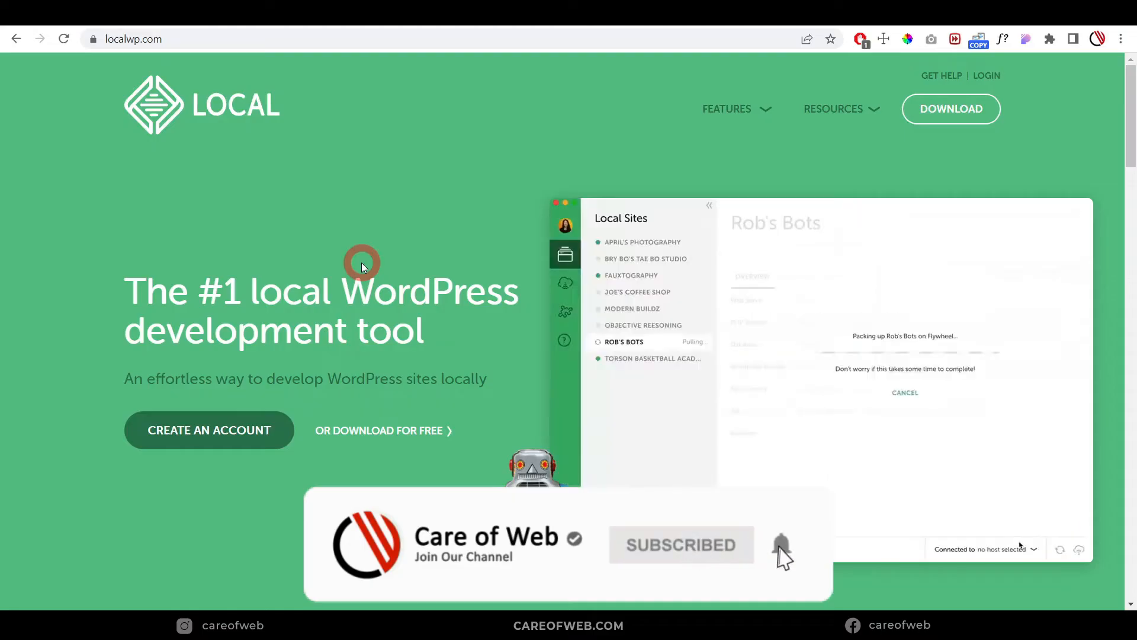
Step: Open the Download Local form from the DOWNLOAD link in localwp.com's top navigation
{"action": "left_click", "coordinate": [200, 39]}
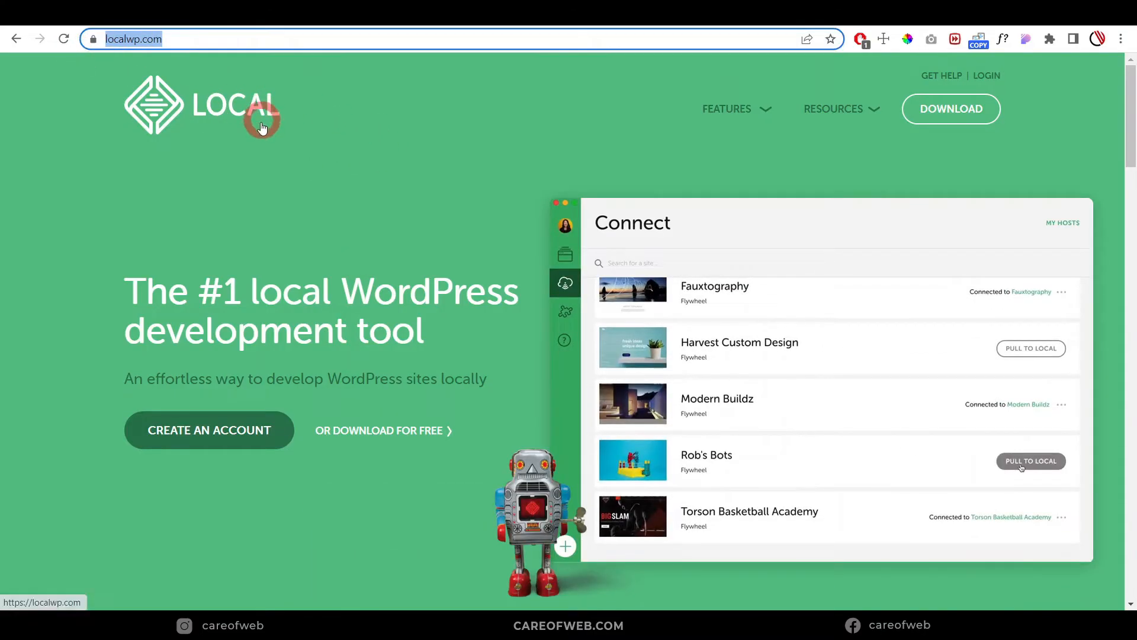
{"action": "left_click", "coordinate": [285, 191]}
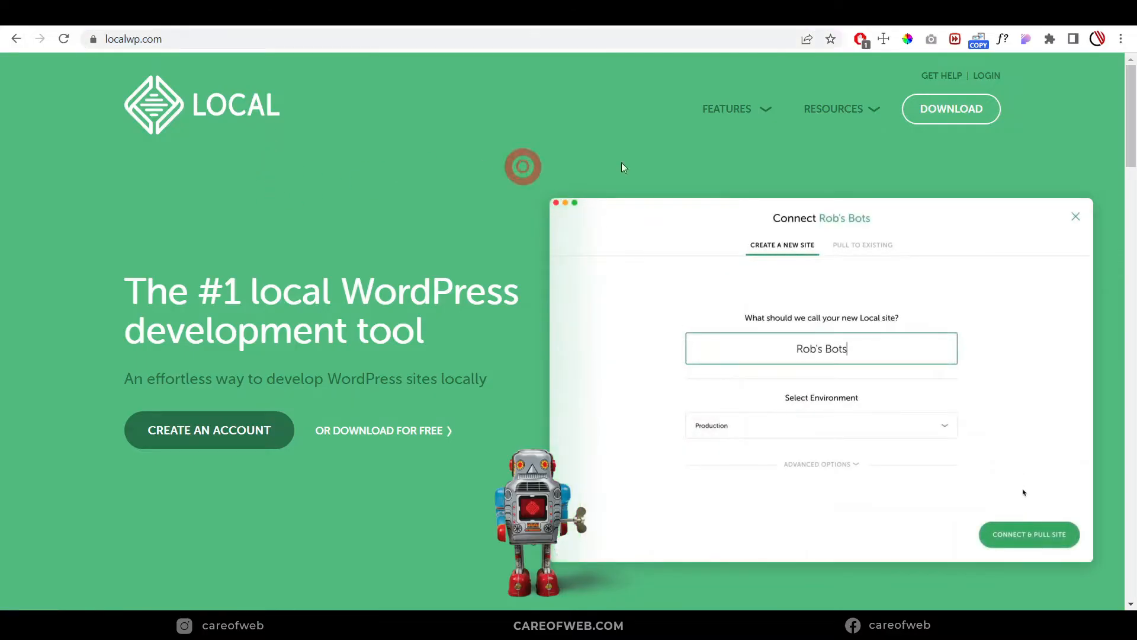
{"action": "left_click", "coordinate": [959, 115]}
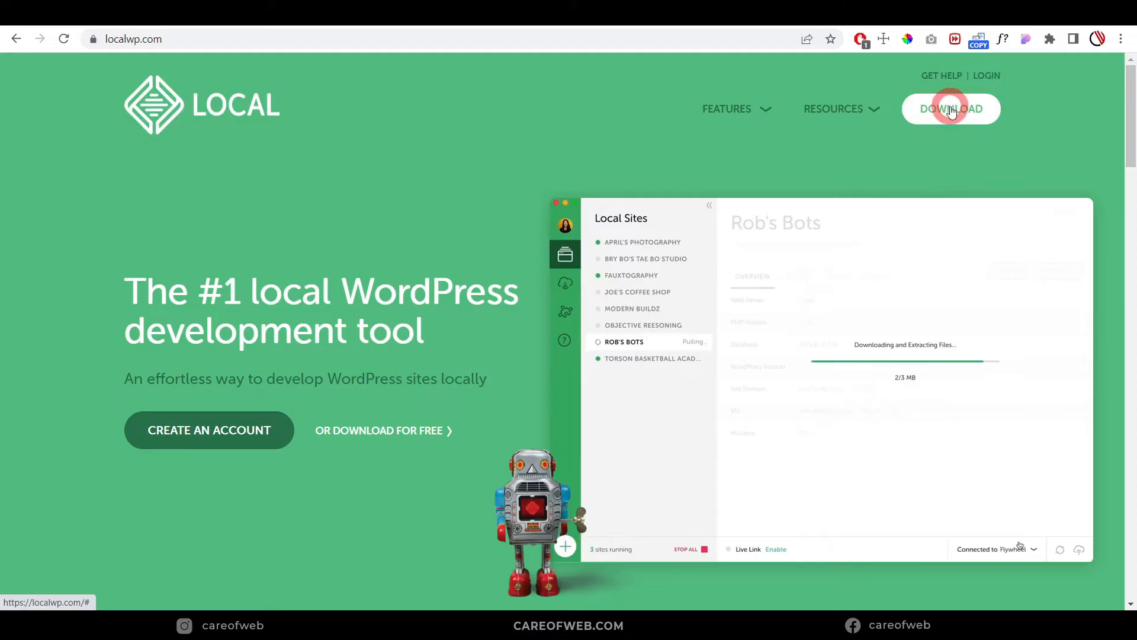
{"action": "left_click", "coordinate": [951, 111]}
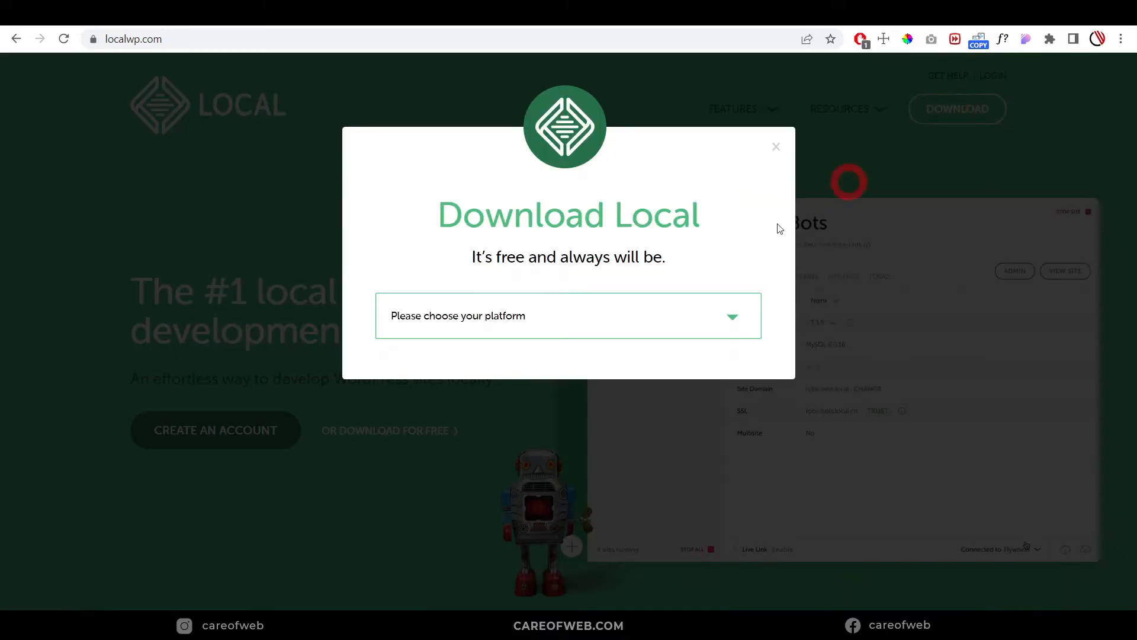
Step: Choose Windows, submit the sign-up form, and launch the downloaded local-6.4.3-windows .exe installer
{"action": "left_click", "coordinate": [643, 321]}
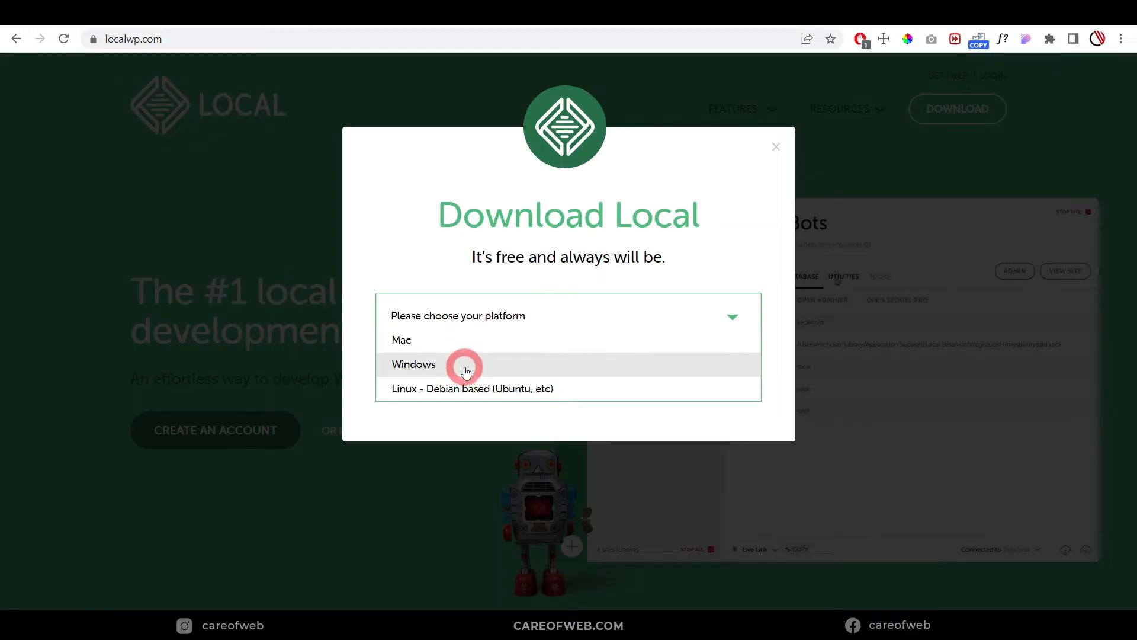
{"action": "left_click", "coordinate": [467, 372]}
{"action": "left_click", "coordinate": [458, 216]}
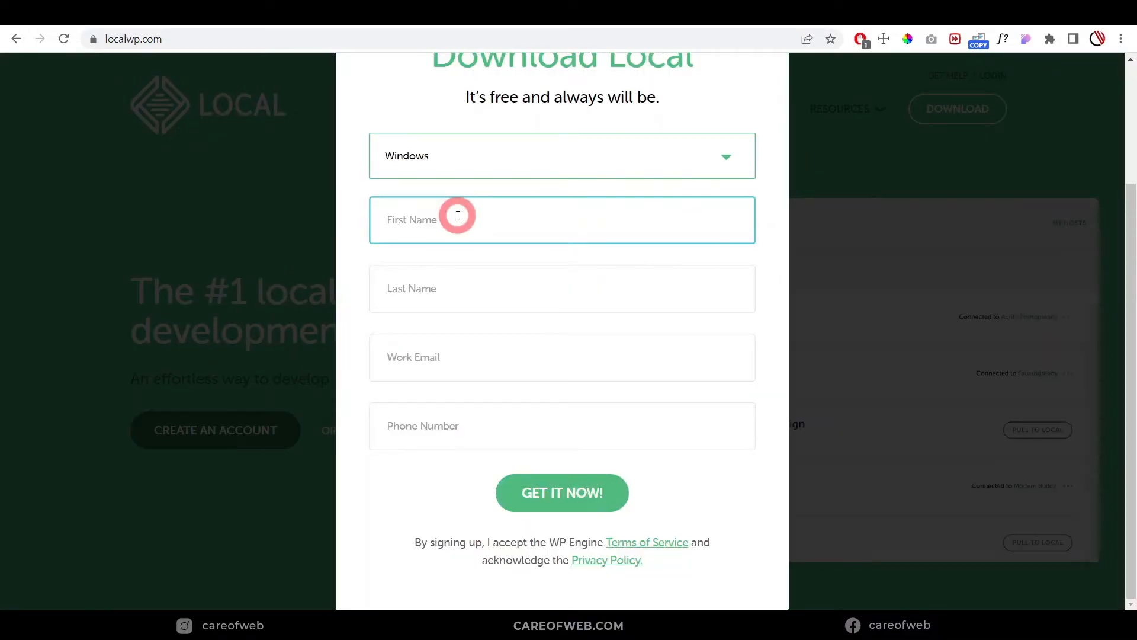
{"action": "left_click", "coordinate": [563, 494]}
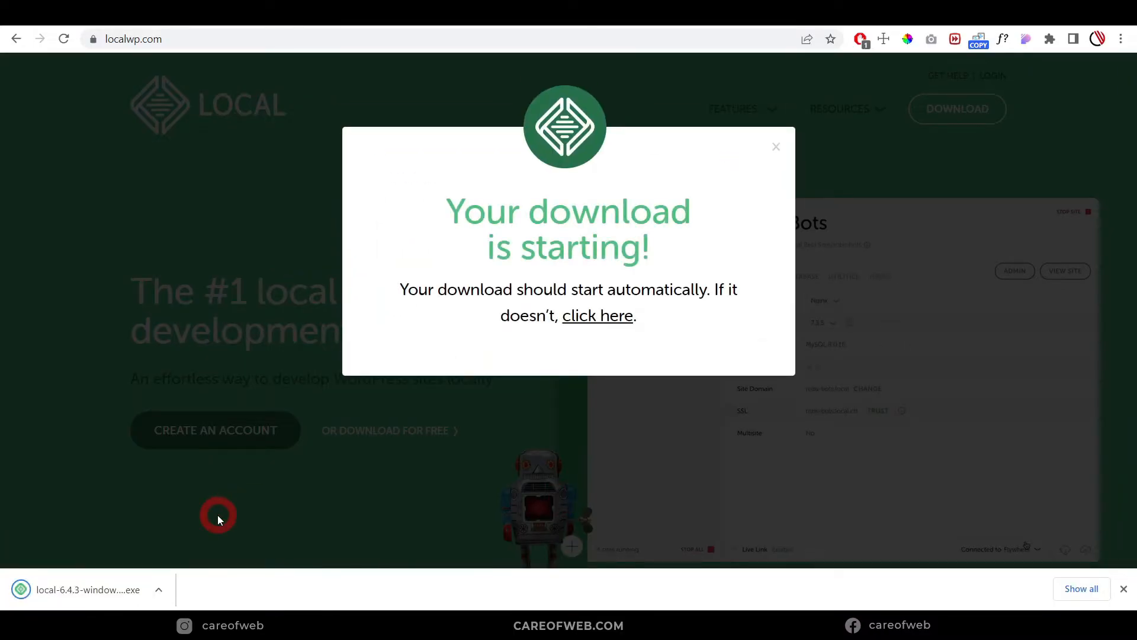
{"action": "left_click", "coordinate": [98, 579]}
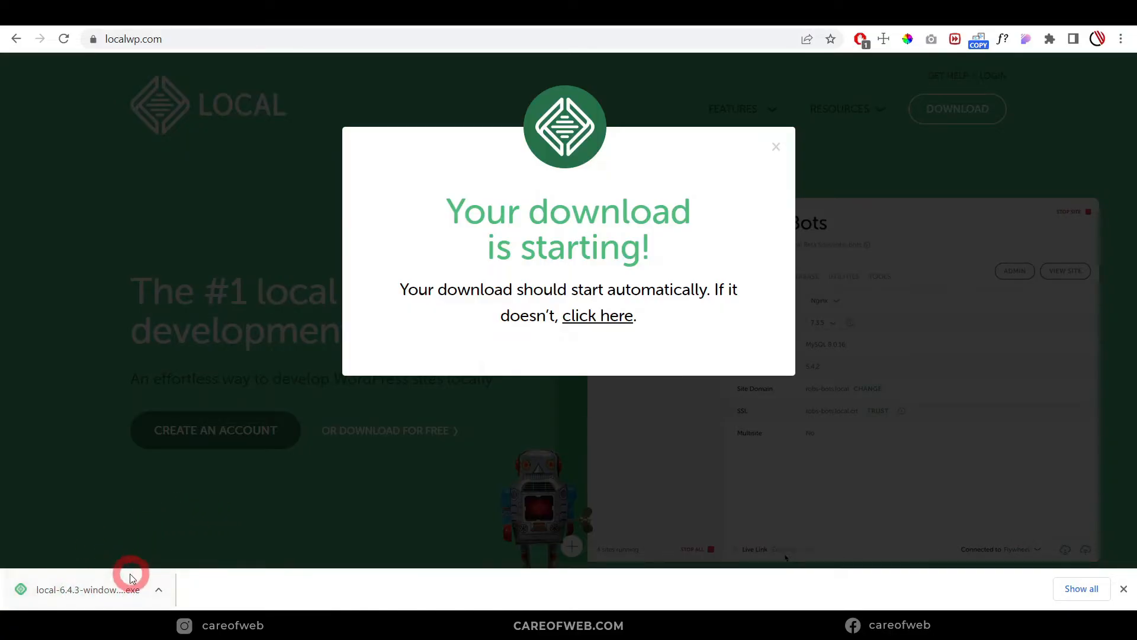
{"action": "left_click", "coordinate": [109, 590]}
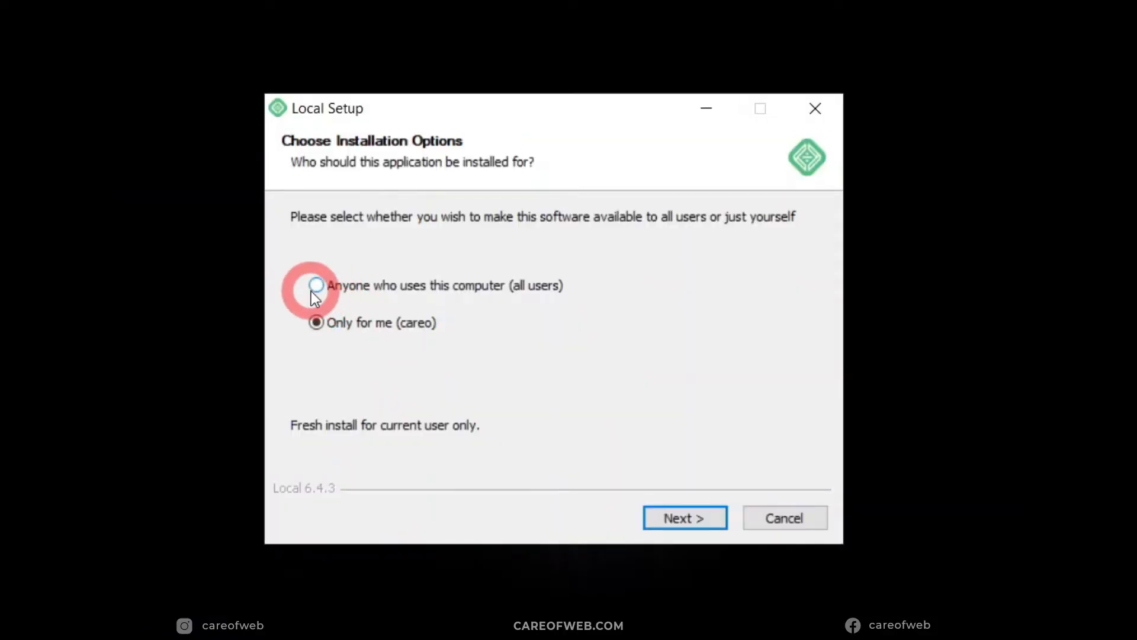
Step: Install Local 6.4.3 for anyone using this computer into C:\Program Files (x86)\Local, then run it
{"action": "left_click", "coordinate": [317, 286]}
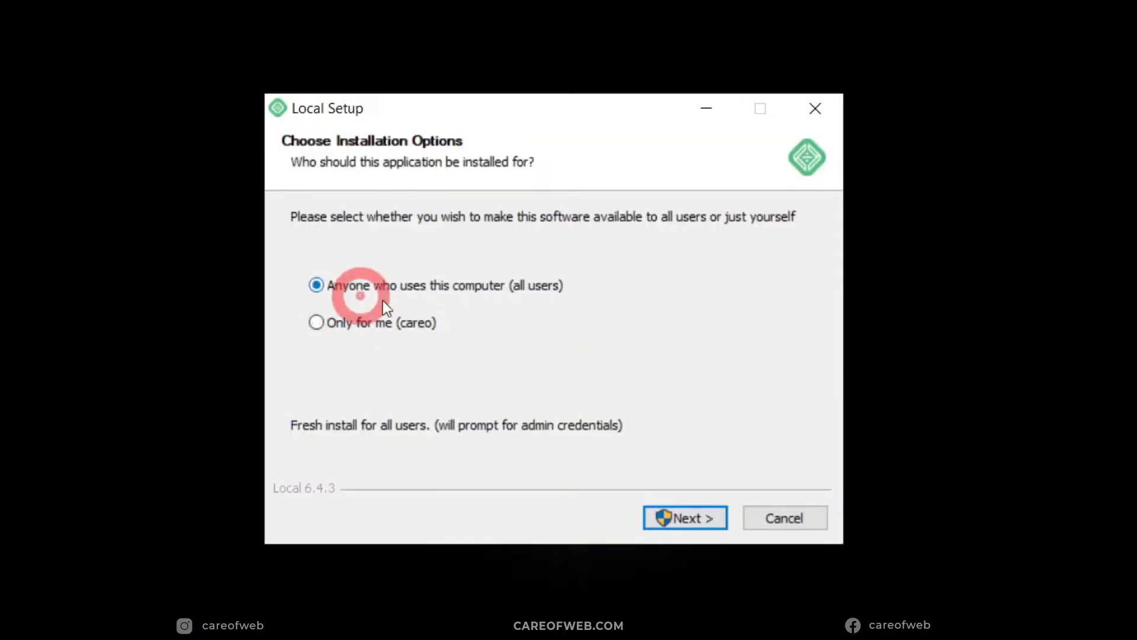
{"action": "left_click", "coordinate": [695, 518]}
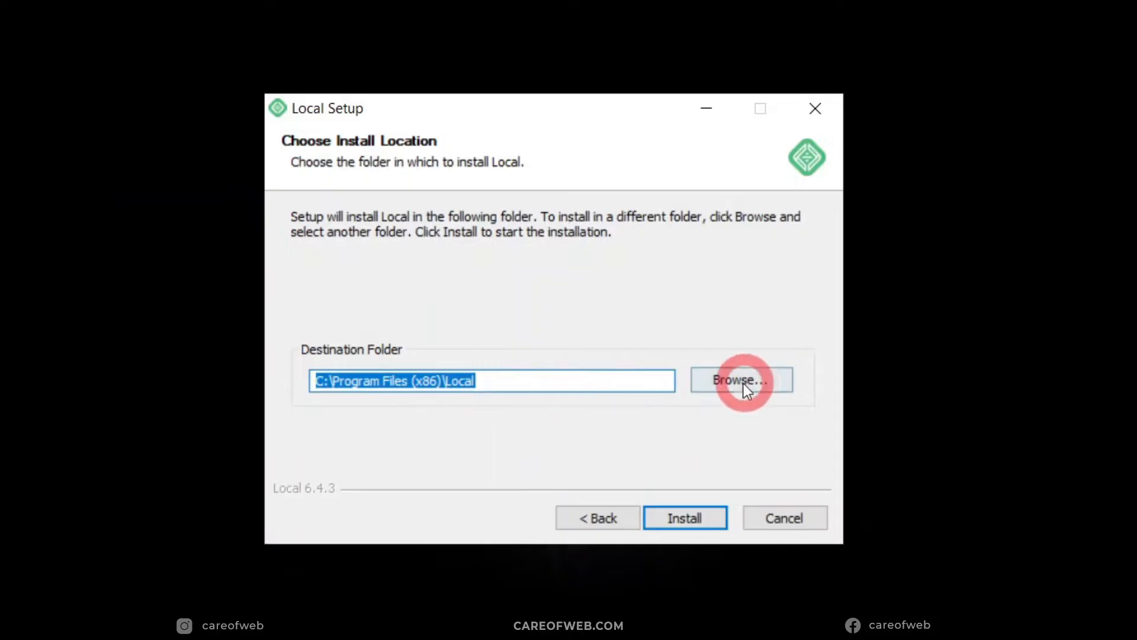
{"action": "left_click", "coordinate": [691, 517]}
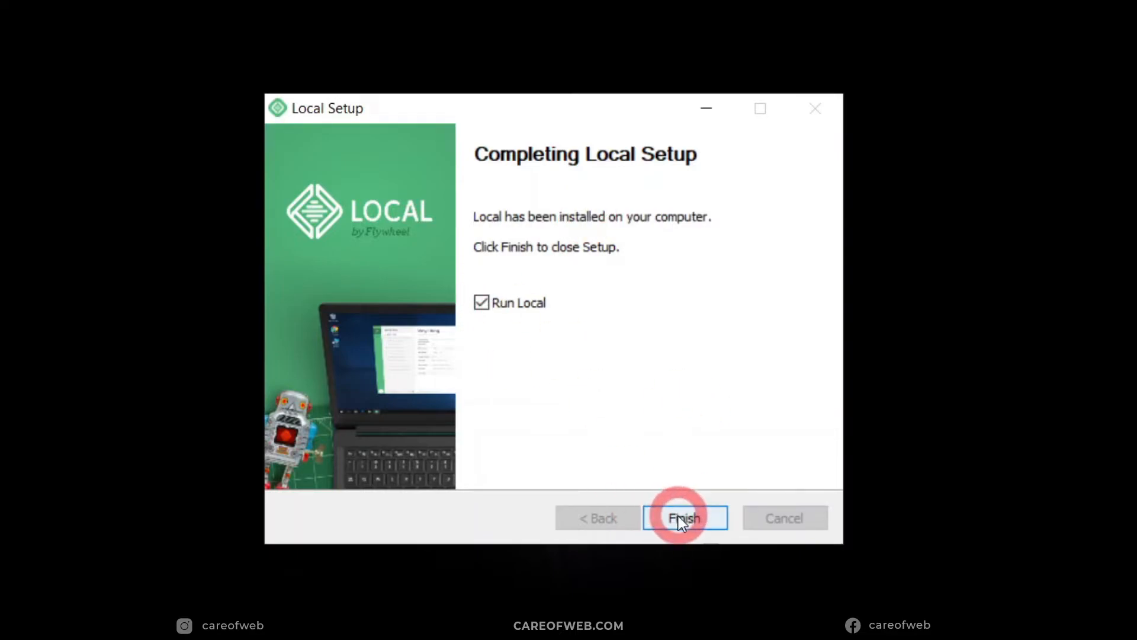
{"action": "left_click", "coordinate": [678, 518]}
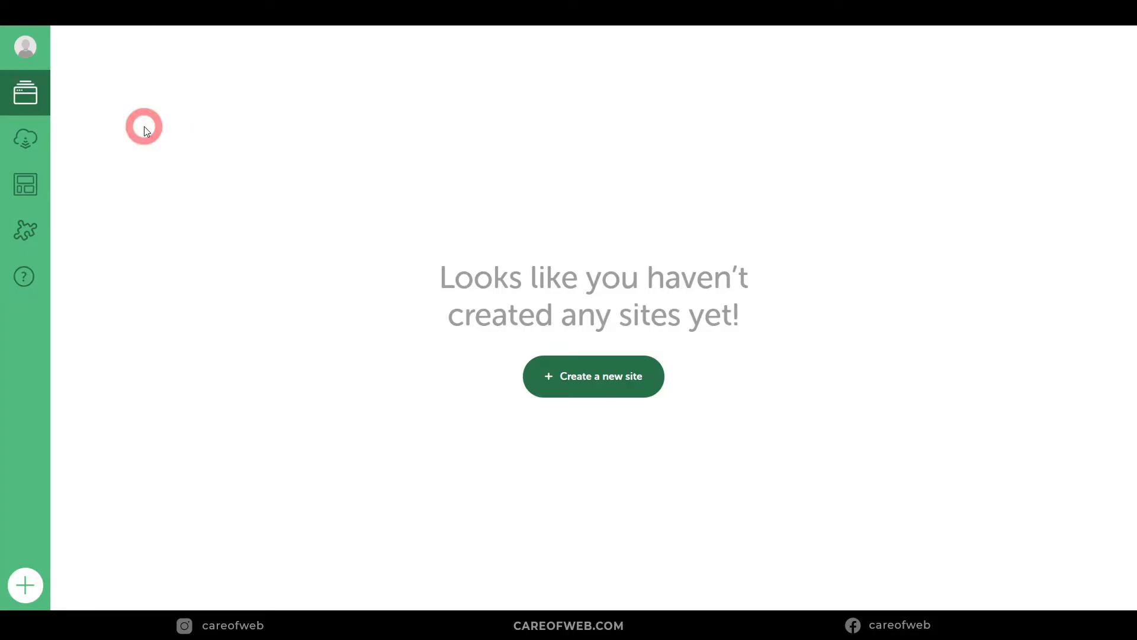
Step: Look at the sidebar avatar's account login options, then choose 'Create a new site'
{"action": "left_click", "coordinate": [25, 49]}
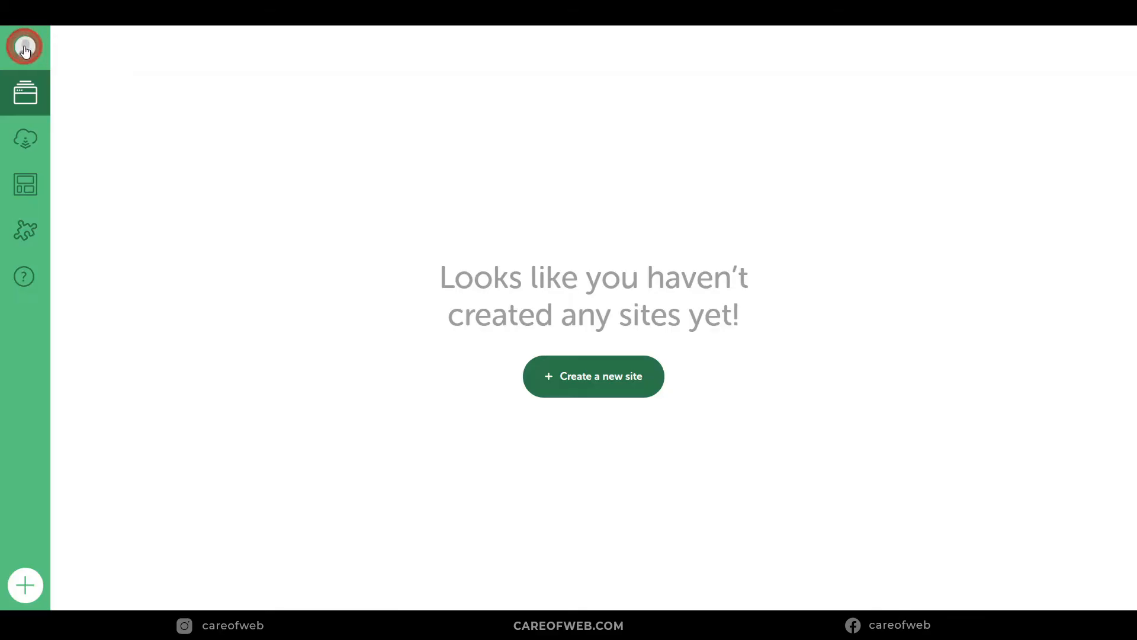
{"action": "mouse_move", "coordinate": [38, 59]}
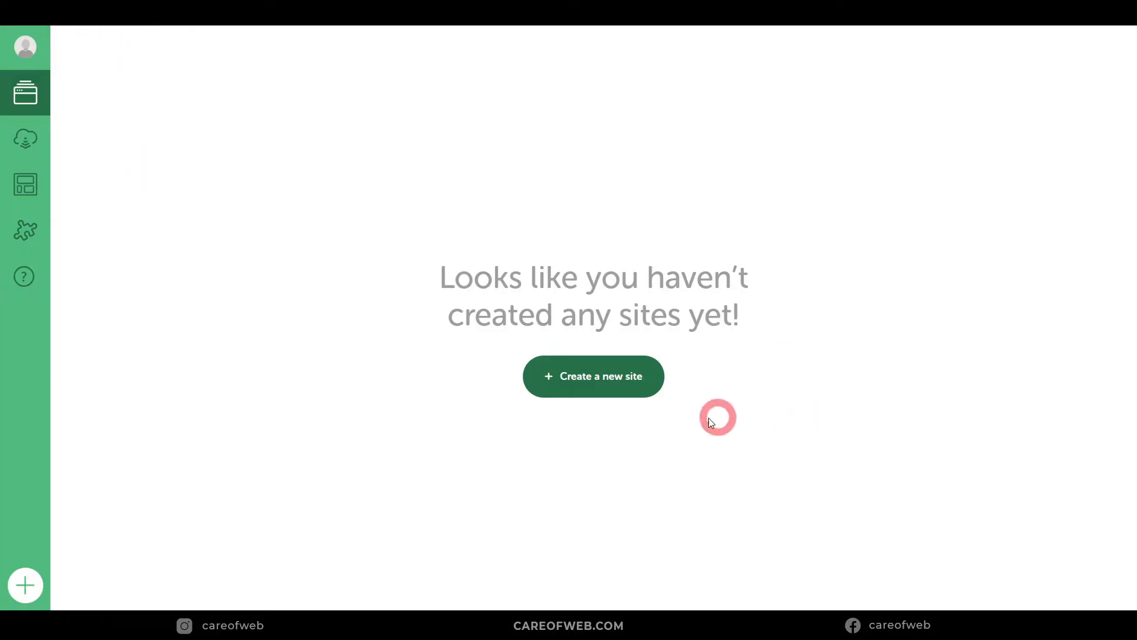
{"action": "left_click", "coordinate": [598, 384]}
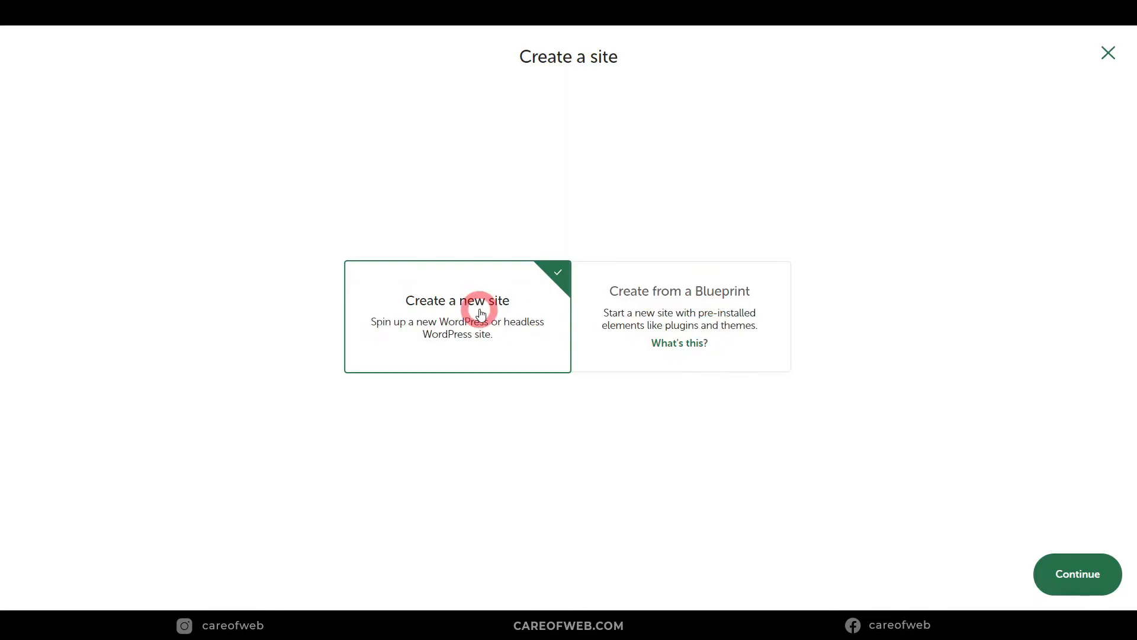
Step: Name the site wpcareofweb, confirm its wpcareofweb.local domain under Advanced options, and continue
{"action": "left_click", "coordinate": [1113, 563]}
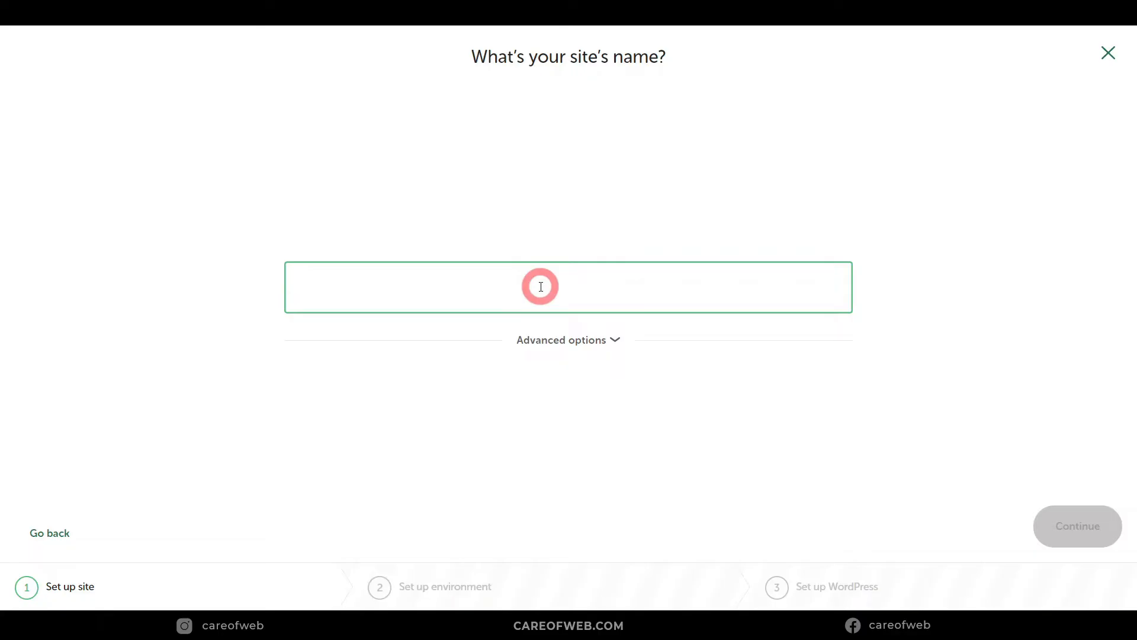
{"action": "type", "text": "wpcareofweb"}
{"action": "left_click", "coordinate": [613, 337]}
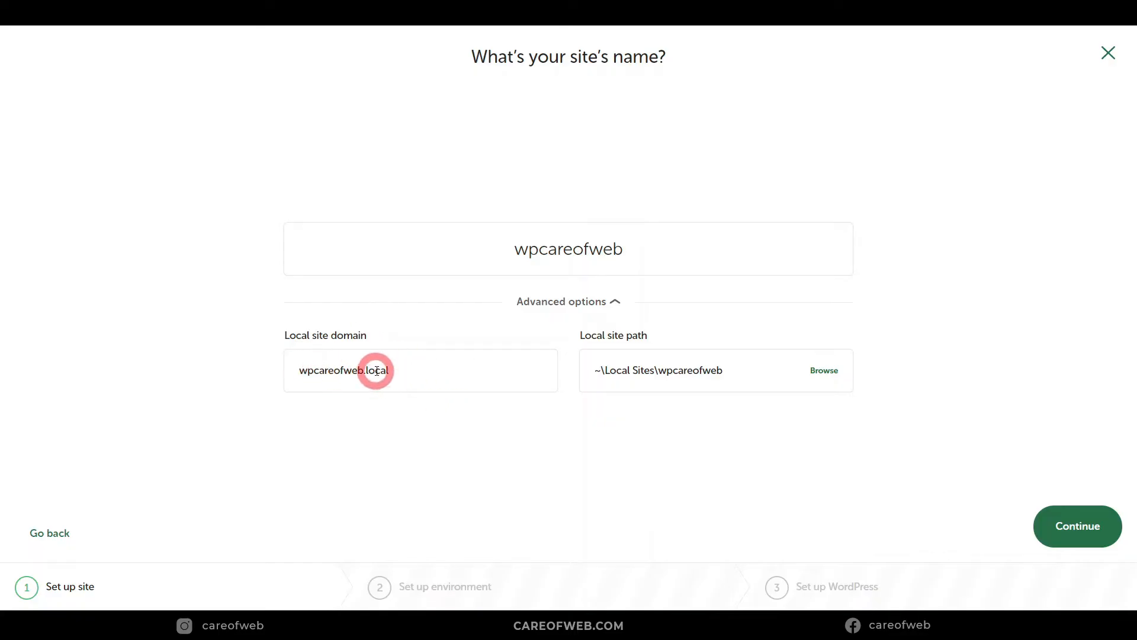
{"action": "left_click", "coordinate": [1071, 532]}
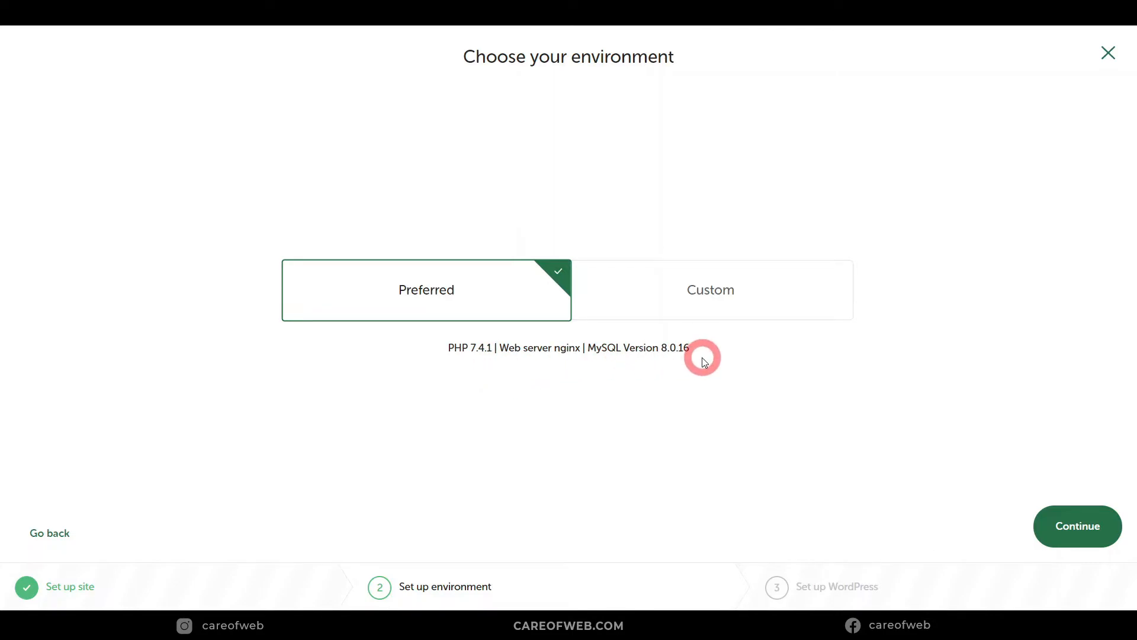
Step: Review the Custom PHP, web server and database lists, then keep Preferred (PHP 7.4.1, nginx, MySQL 8.0.16)
{"action": "left_click", "coordinate": [714, 299]}
{"action": "left_click", "coordinate": [446, 370]}
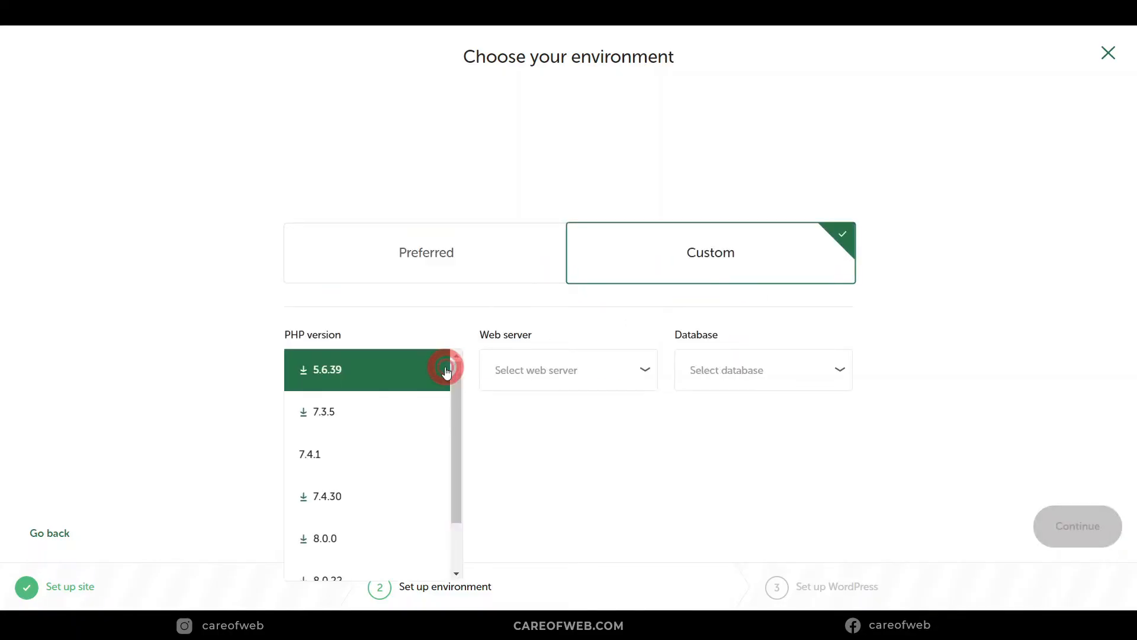
{"action": "left_click", "coordinate": [633, 380]}
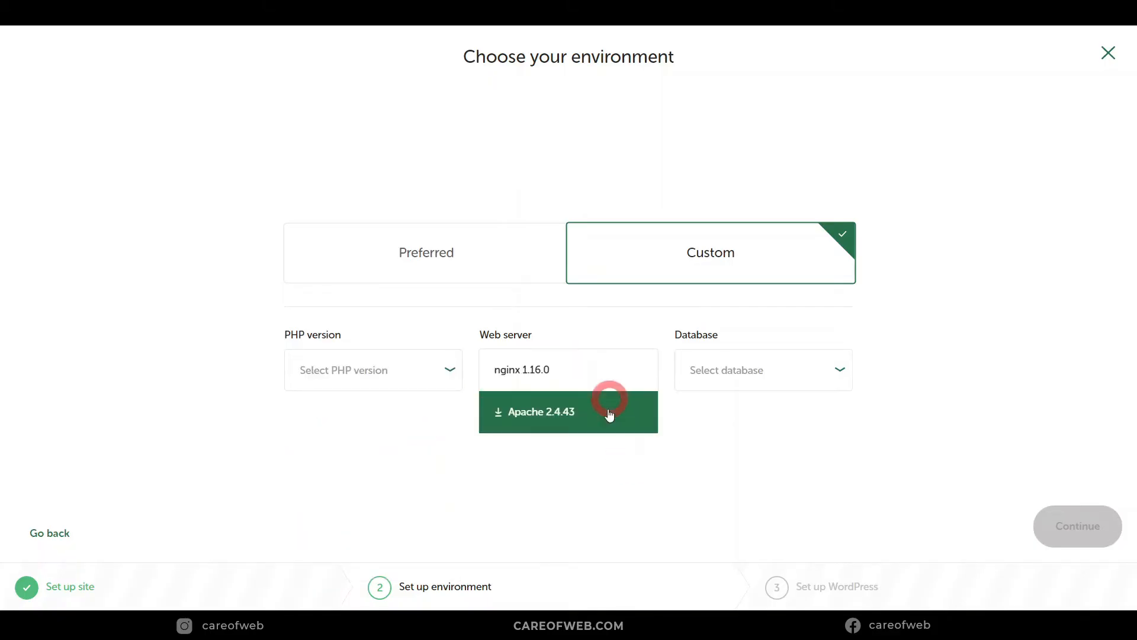
{"action": "left_click", "coordinate": [758, 368]}
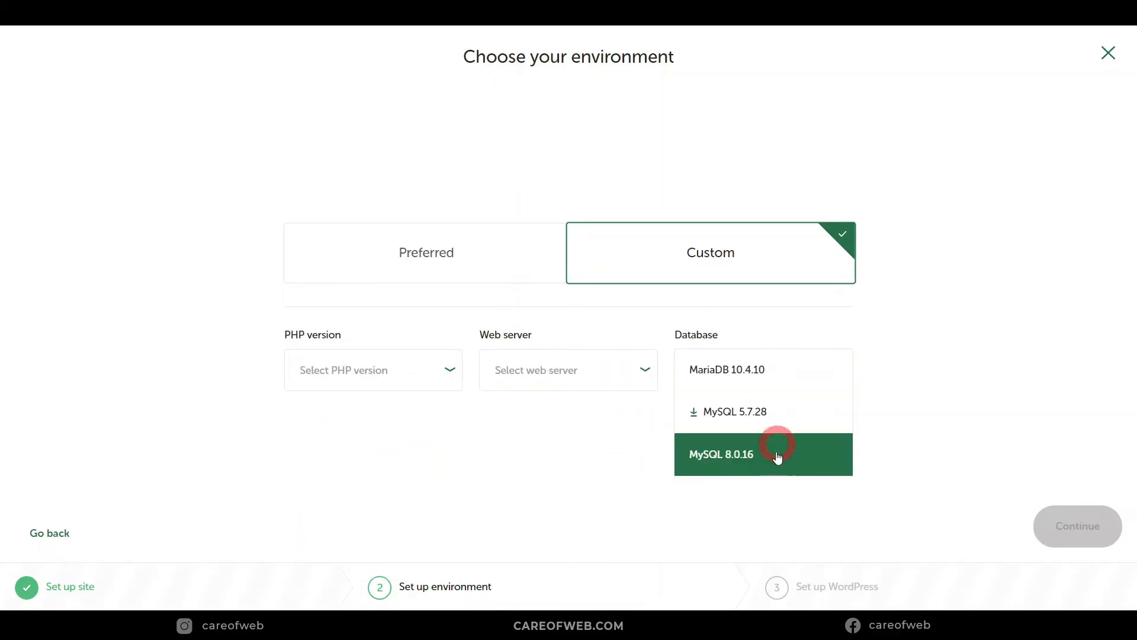
{"action": "left_click", "coordinate": [463, 249]}
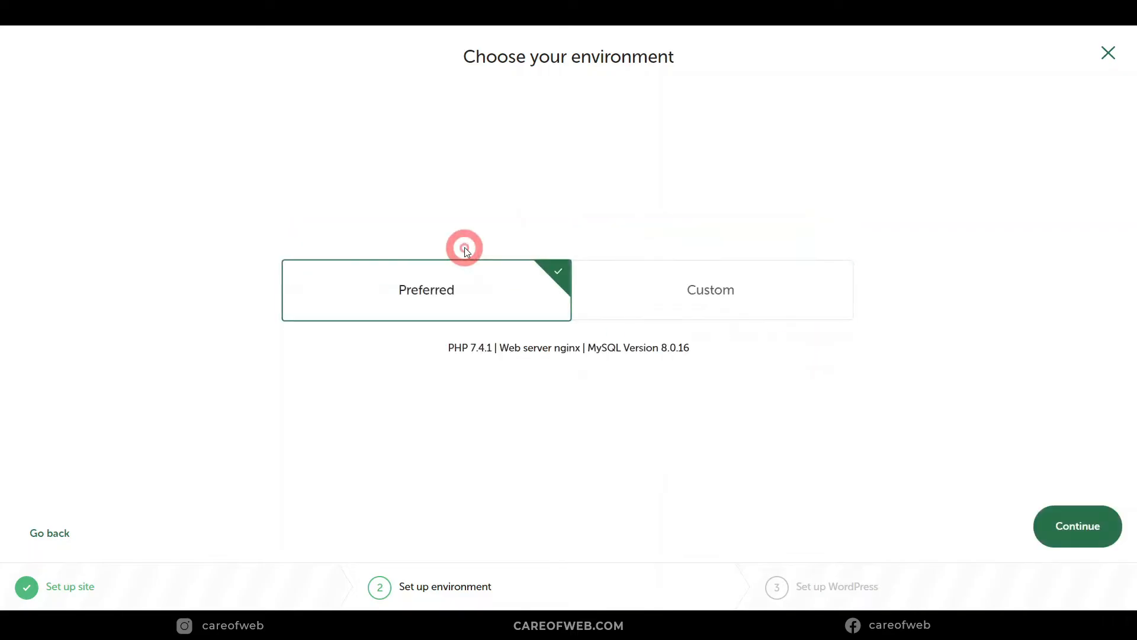
{"action": "left_click", "coordinate": [1077, 527]}
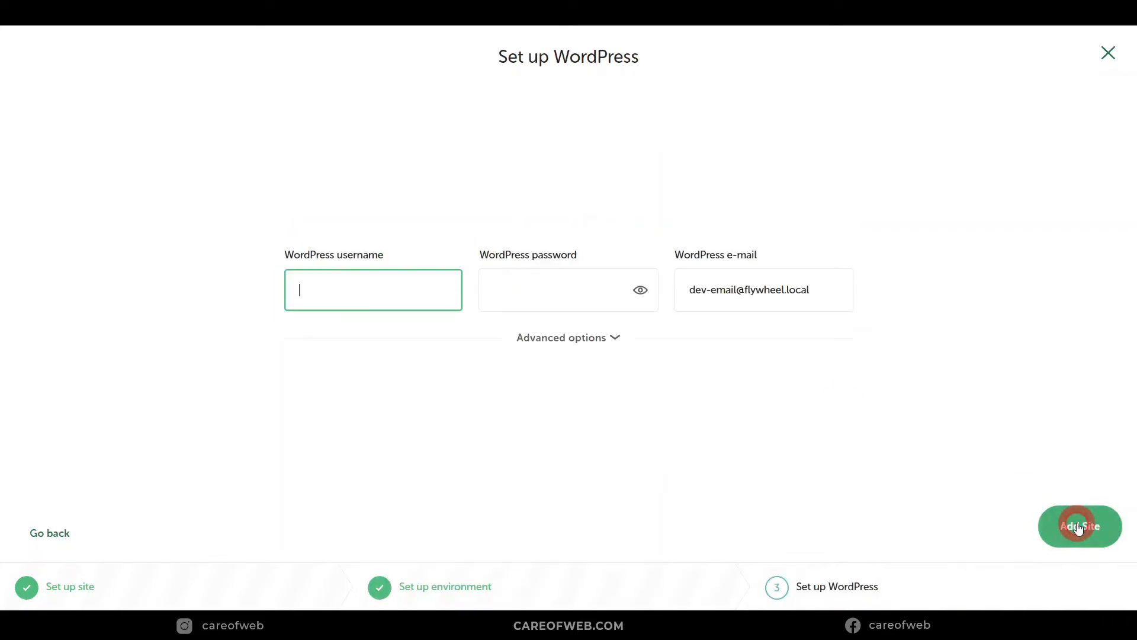
Step: Enter wpcareofweb as admin username, paste a password, replace the default admin e-mail, and add the site
{"action": "left_click", "coordinate": [341, 292]}
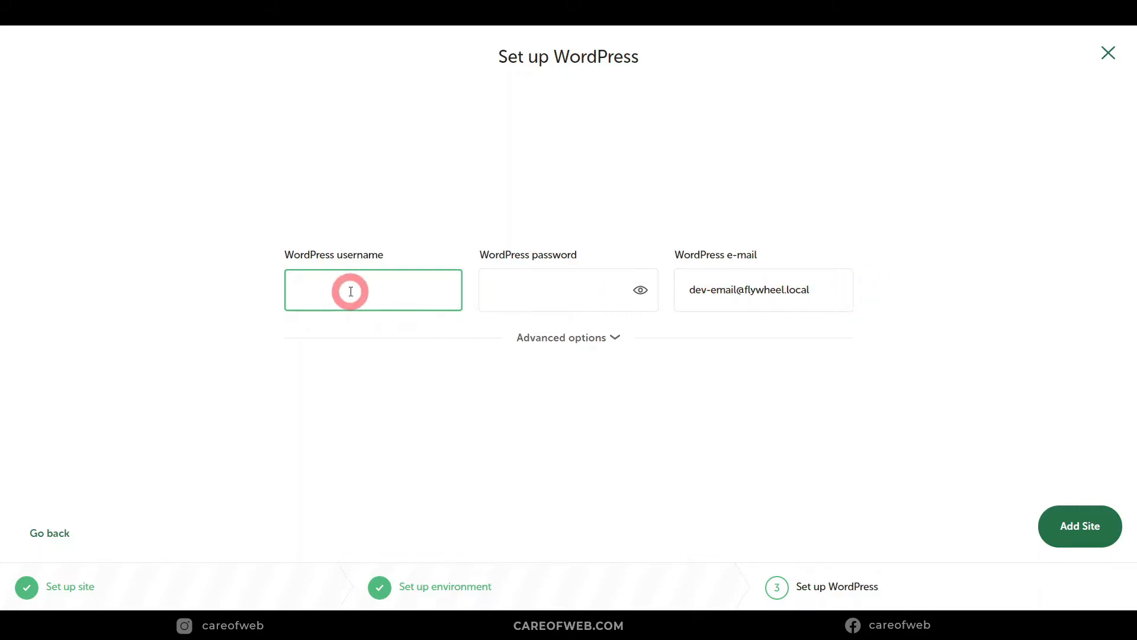
{"action": "type", "text": "wpcareofweb"}
{"action": "left_click", "coordinate": [531, 292]}
{"action": "key", "text": "ctrl+v"}
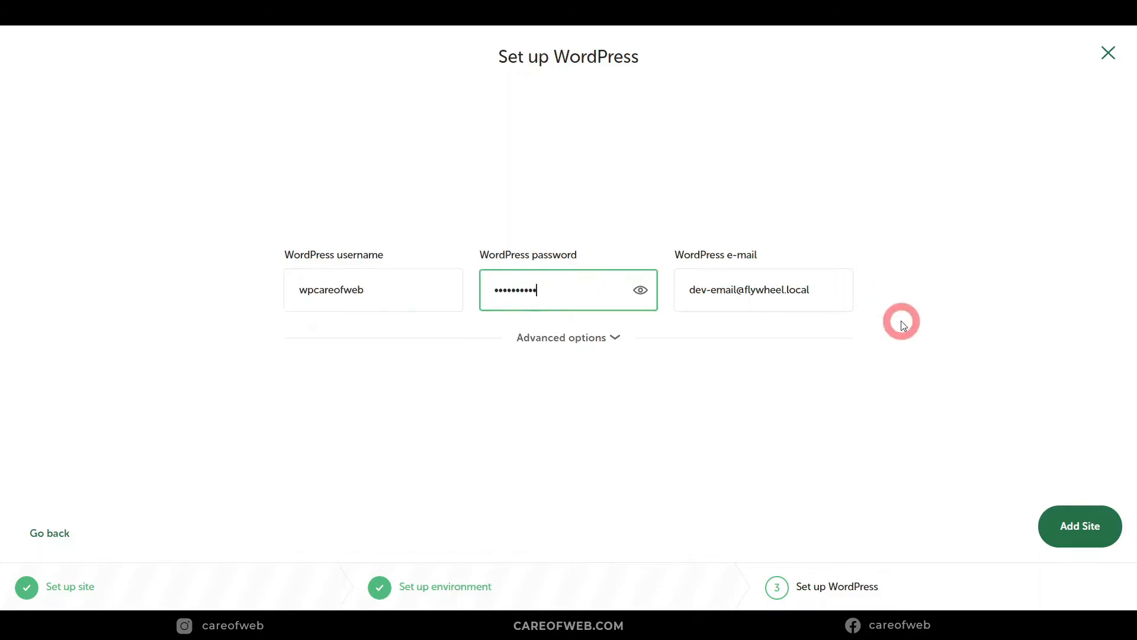
{"action": "left_click_drag", "start_coordinate": [802, 287], "coordinate": [777, 293]}
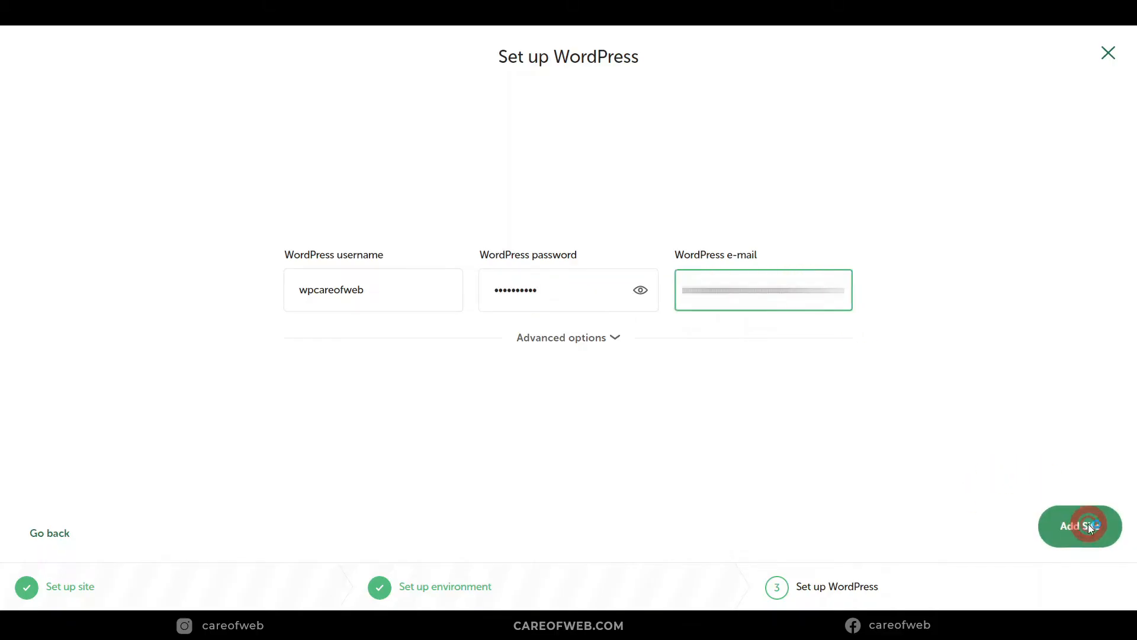
{"action": "left_click", "coordinate": [1089, 523]}
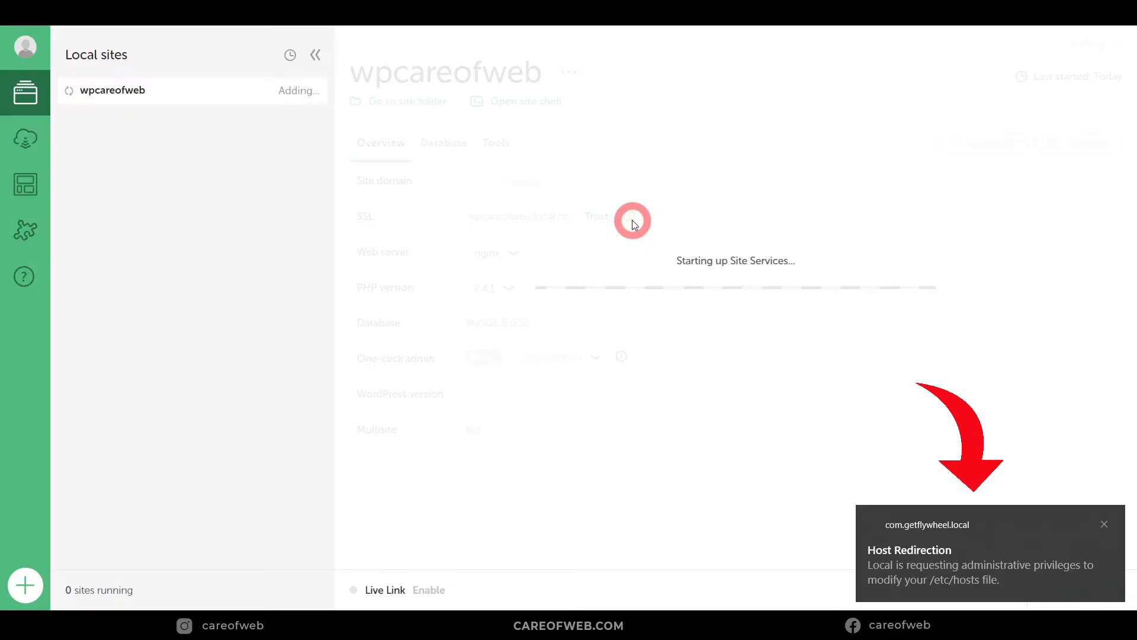
Step: Dismiss the Host Redirection notice and the 'wpcareofweb Added' toast while the site starts
{"action": "left_click", "coordinate": [903, 502]}
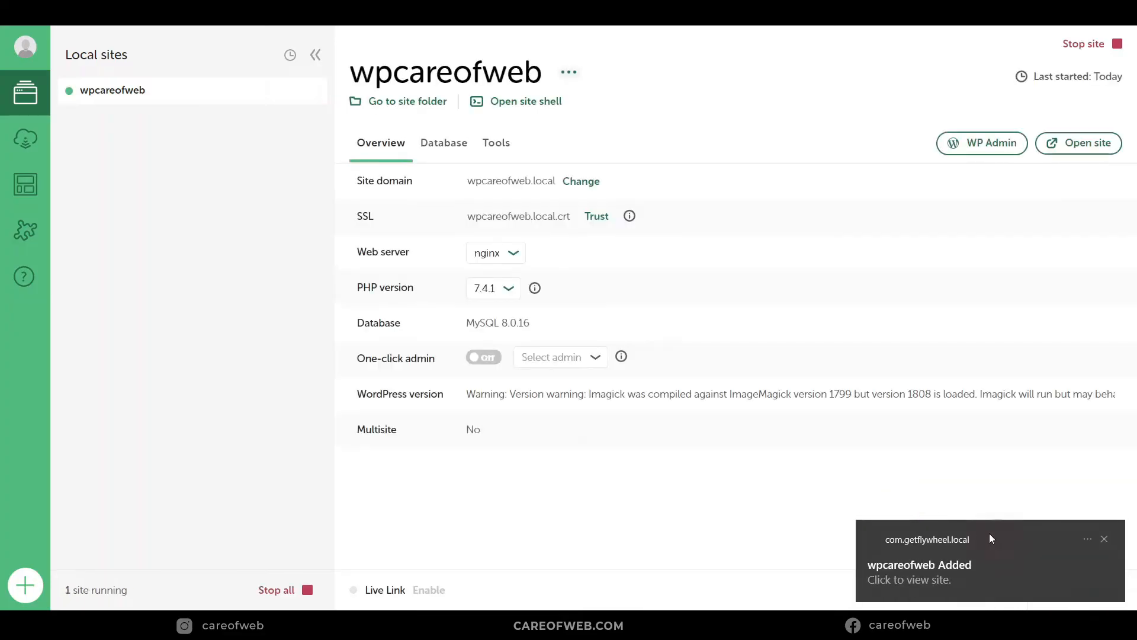
{"action": "left_click", "coordinate": [837, 485]}
{"action": "left_click", "coordinate": [1070, 498]}
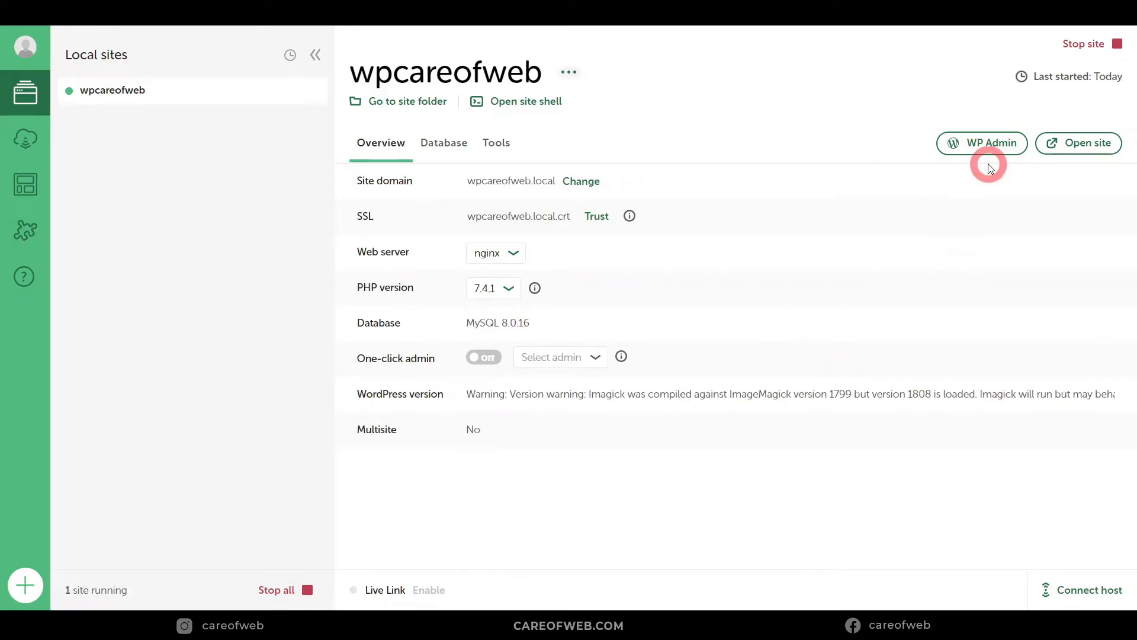
{"action": "left_click", "coordinate": [1063, 145]}
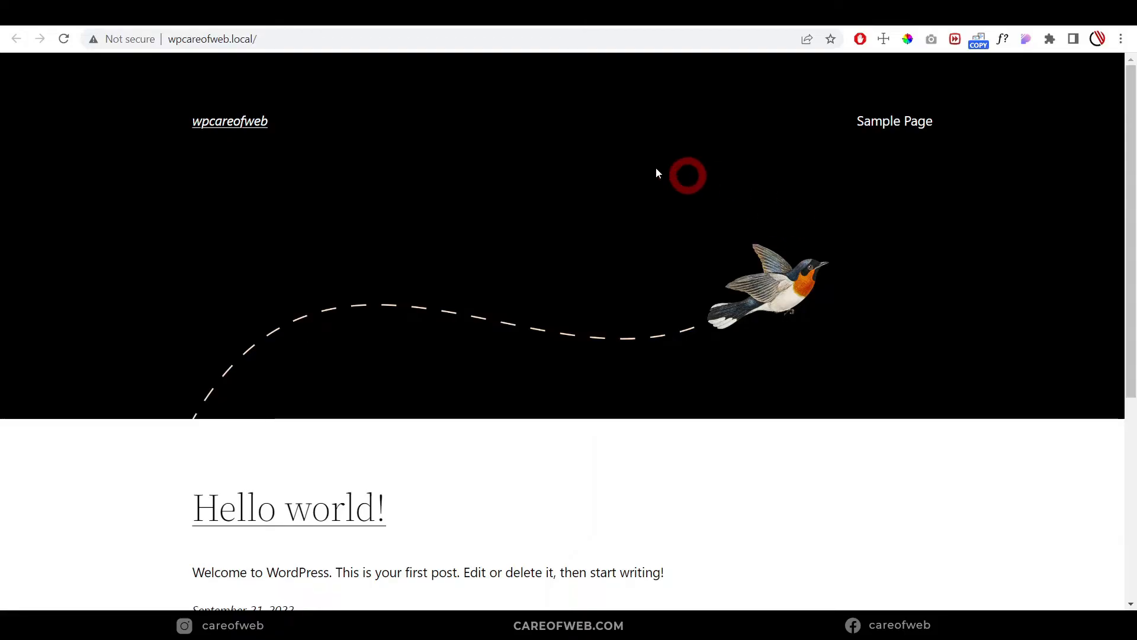
{"action": "scroll", "coordinate": [520, 284], "scroll_direction": "down", "scroll_amount": 5}
{"action": "scroll", "coordinate": [520, 291], "scroll_direction": "up", "scroll_amount": 5}
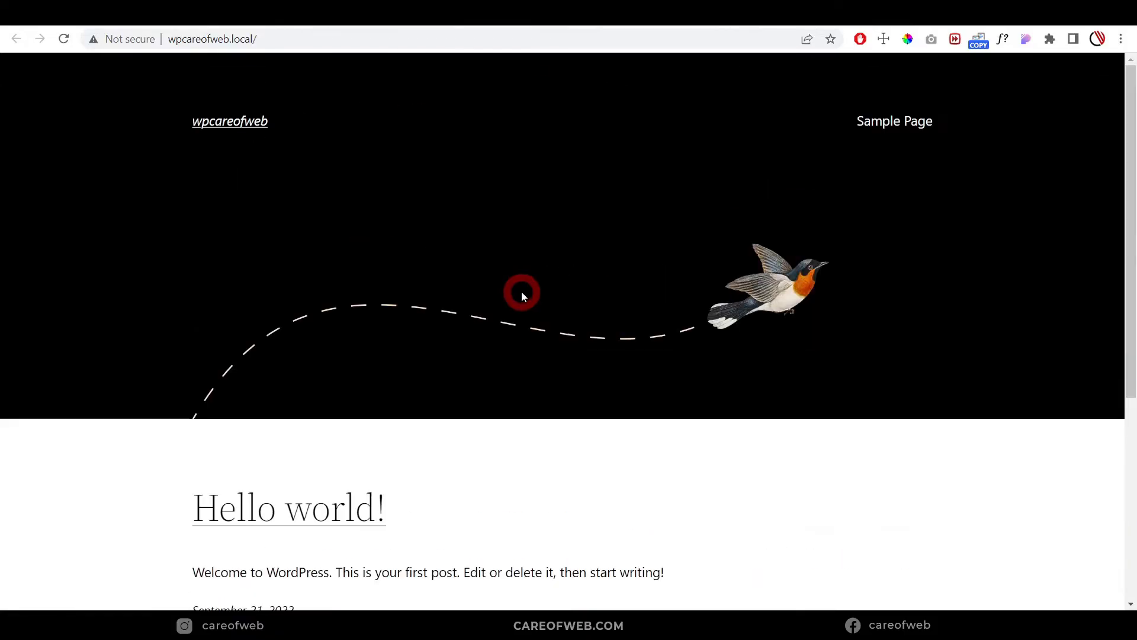
{"action": "scroll", "coordinate": [523, 292], "scroll_direction": "down", "scroll_amount": 5}
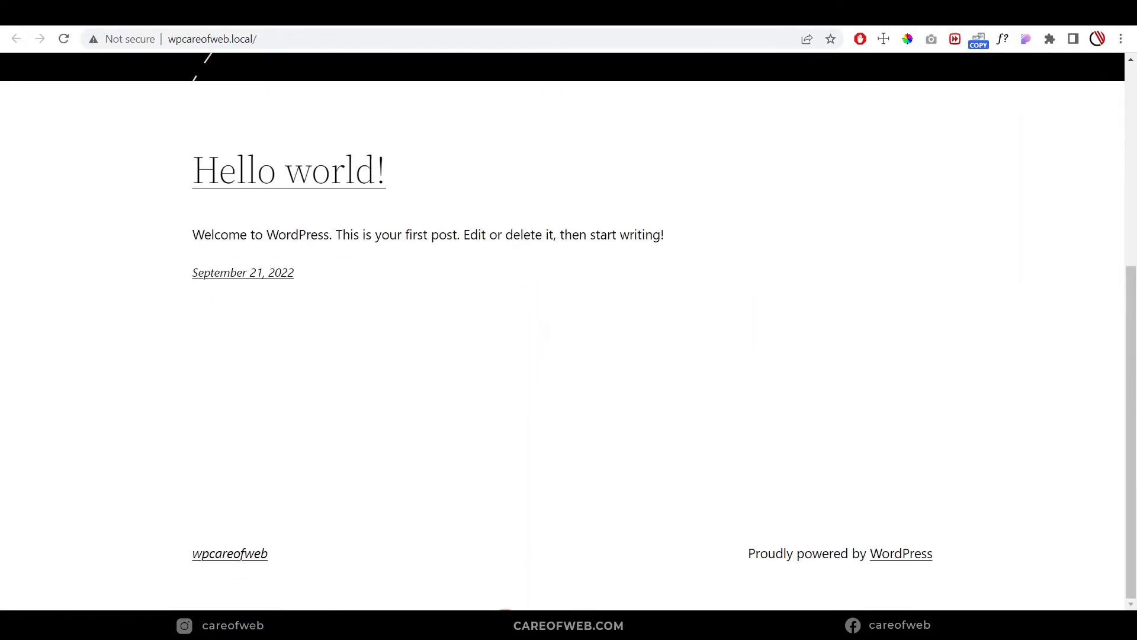
{"action": "left_click", "coordinate": [506, 613]}
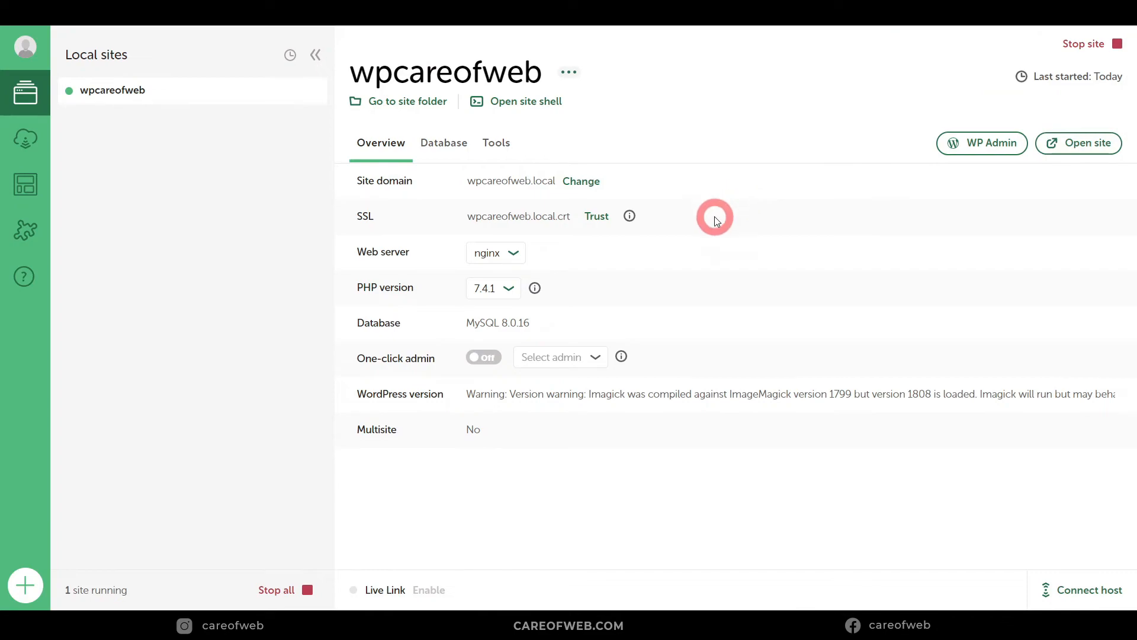
Step: From the Database tab, open Adminer and export the local database as gzipped SQL
{"action": "left_click", "coordinate": [444, 154]}
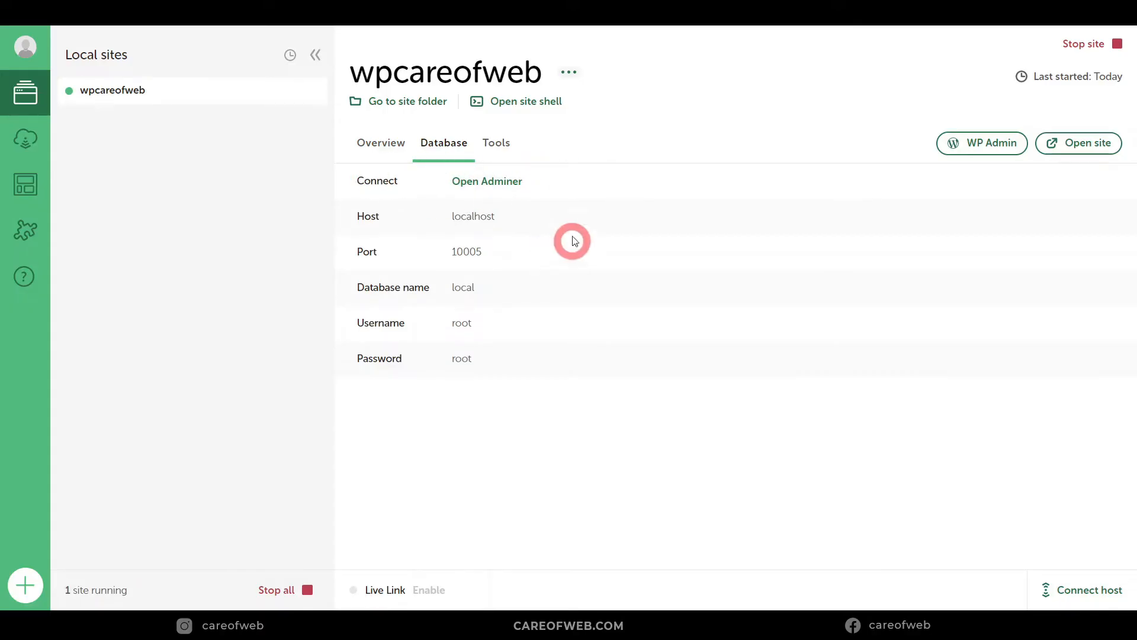
{"action": "left_click", "coordinate": [478, 183]}
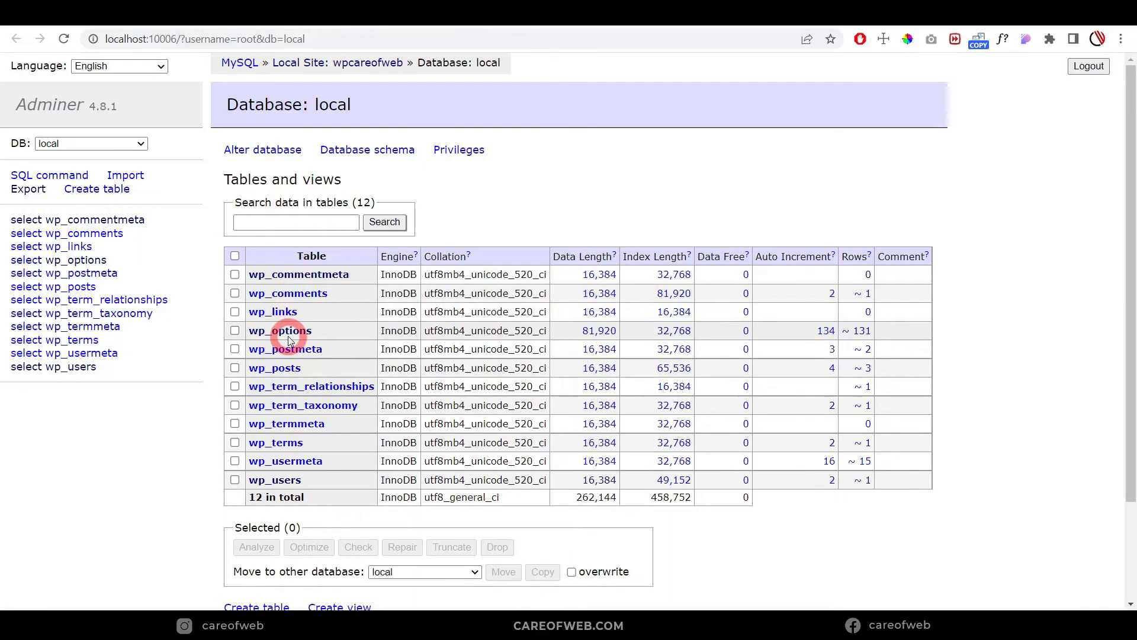
{"action": "left_click", "coordinate": [27, 189]}
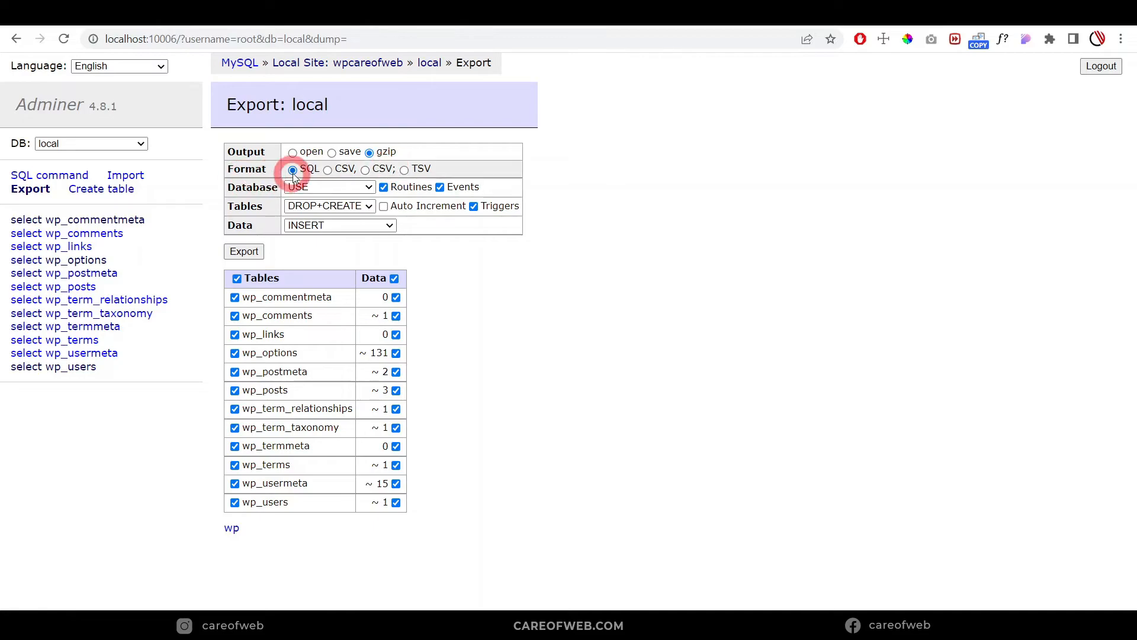
{"action": "left_click", "coordinate": [245, 252]}
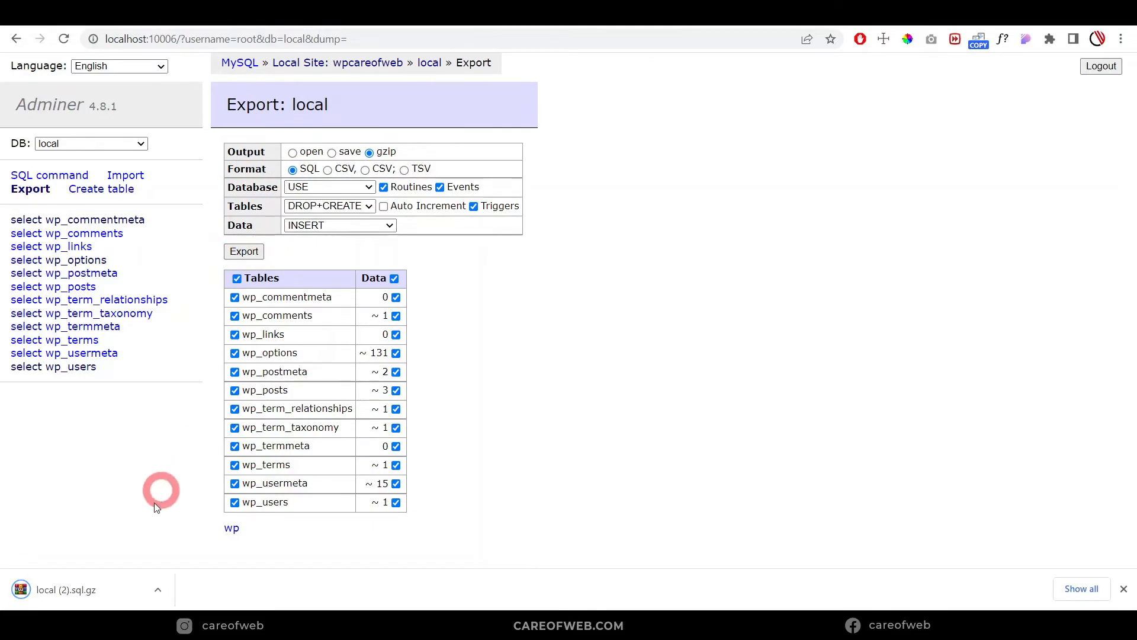
{"action": "key", "text": "alt+Tab"}
{"action": "left_click", "coordinate": [408, 105]}
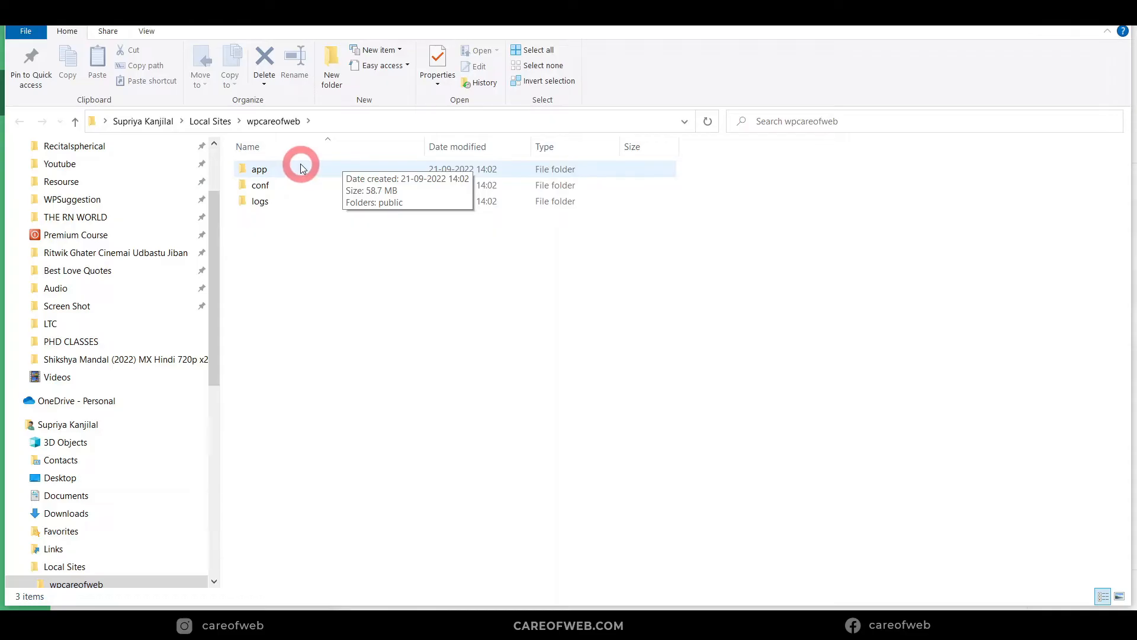
{"action": "double_click", "coordinate": [301, 171]}
{"action": "double_click", "coordinate": [304, 170]}
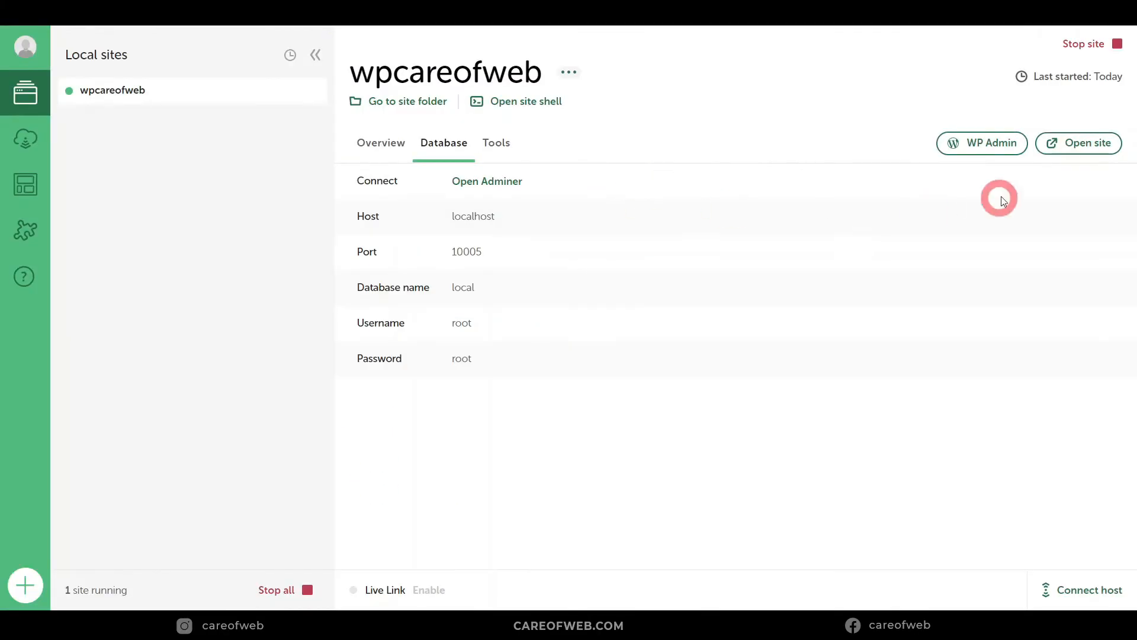
Step: Log in to wpcareofweb's WordPress admin Dashboard and let Chrome save the password
{"action": "left_click", "coordinate": [988, 149]}
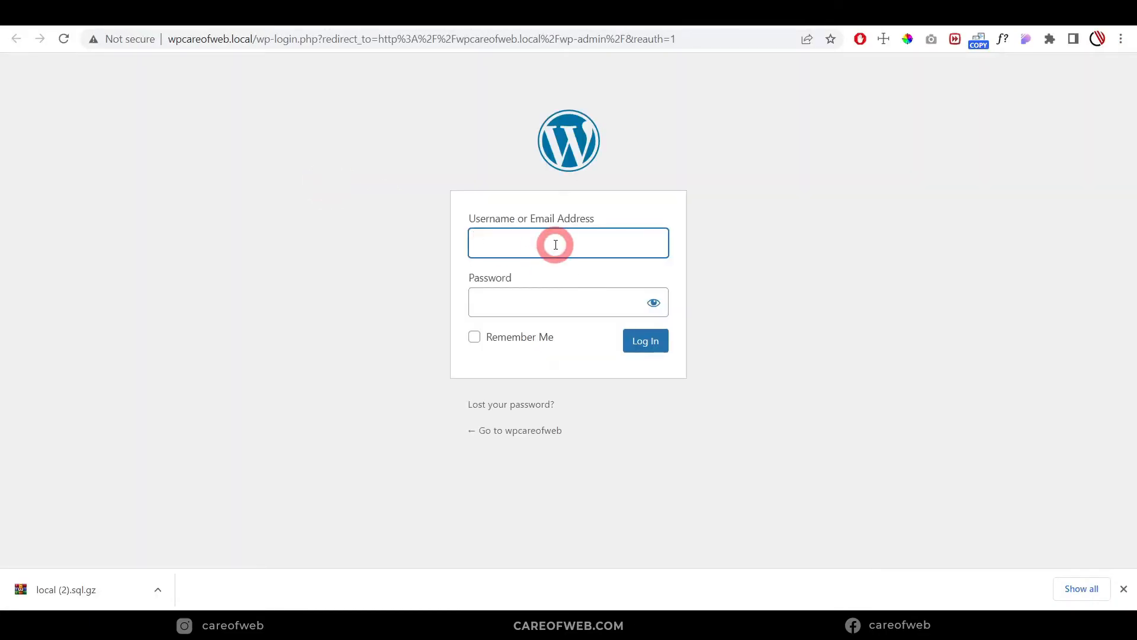
{"action": "left_click", "coordinate": [555, 244]}
{"action": "left_click", "coordinate": [644, 343]}
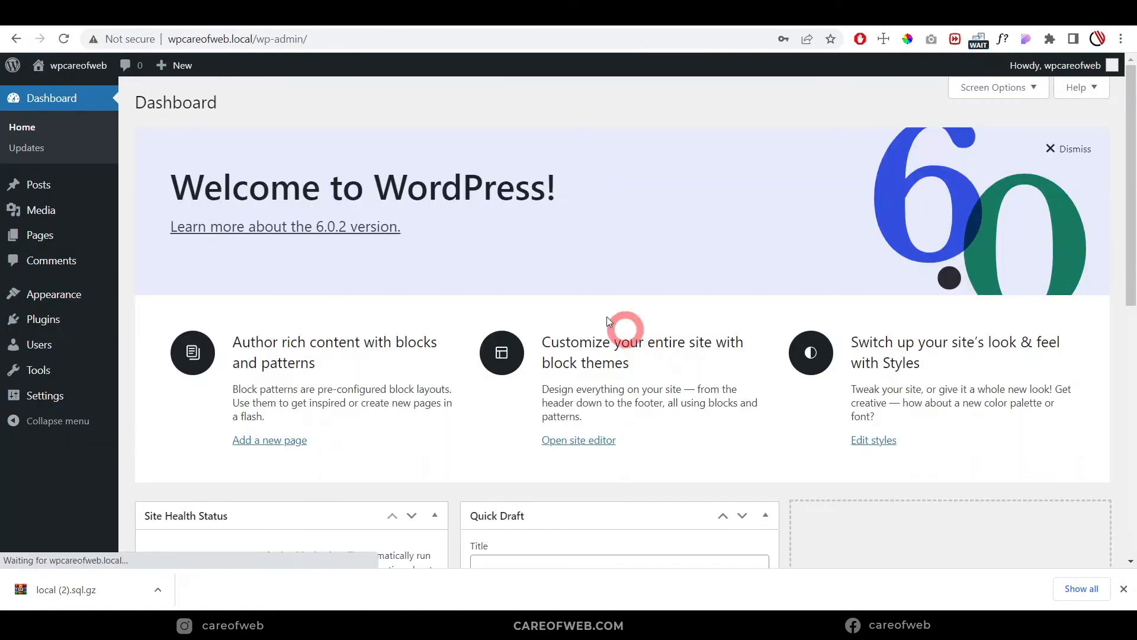
{"action": "left_click", "coordinate": [766, 252]}
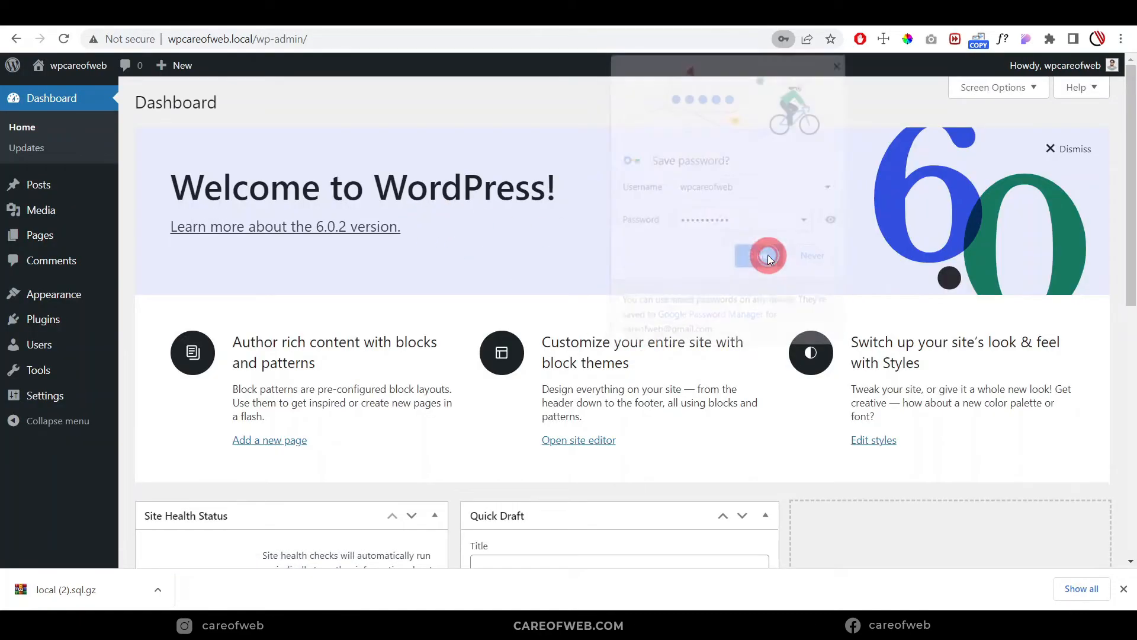
{"action": "scroll", "coordinate": [592, 287], "scroll_direction": "down", "scroll_amount": 7}
{"action": "scroll", "coordinate": [594, 289], "scroll_direction": "up", "scroll_amount": 7}
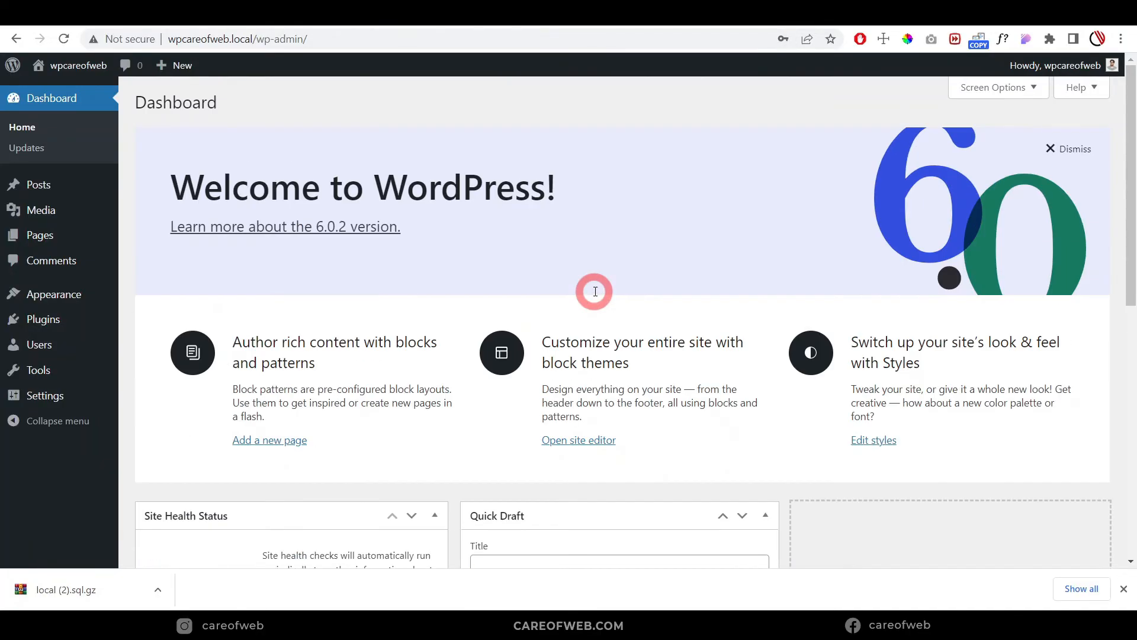
{"action": "scroll", "coordinate": [681, 244], "scroll_direction": "down", "scroll_amount": 7}
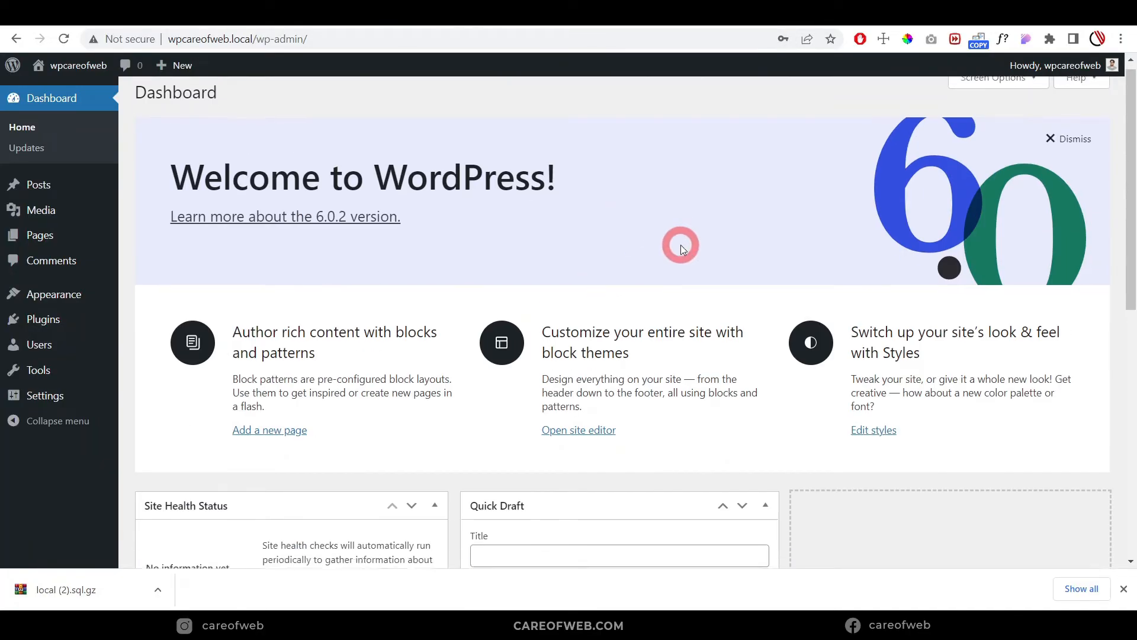
{"action": "scroll", "coordinate": [680, 245], "scroll_direction": "up", "scroll_amount": 7}
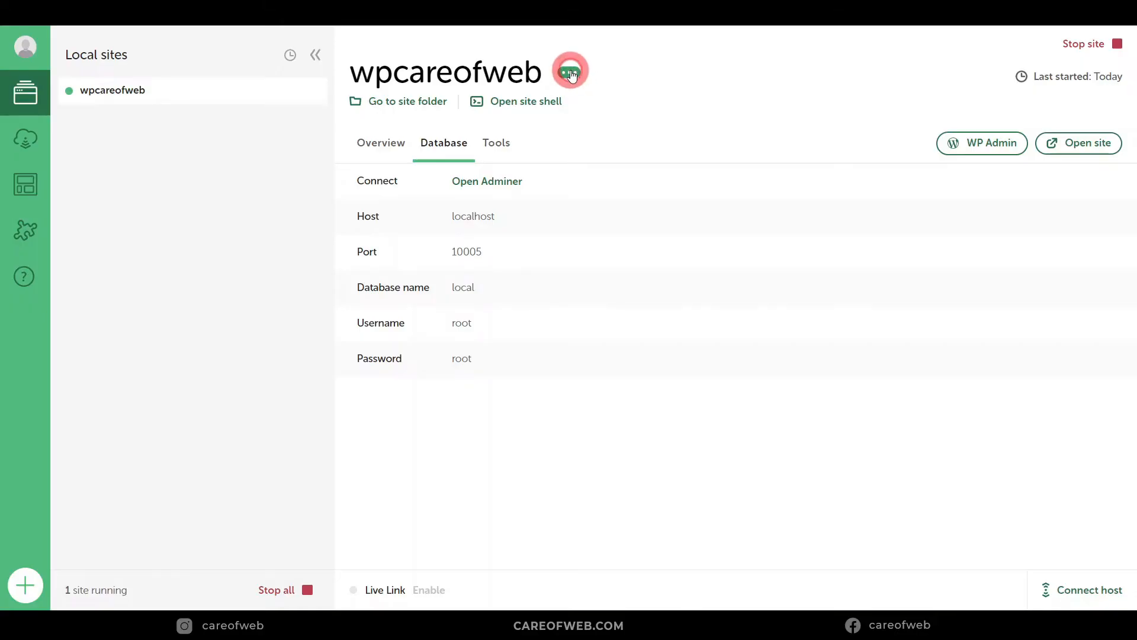
Step: Save wpcareofweb as a Blueprint named wpcareofweb and dismiss the confirmation
{"action": "left_click", "coordinate": [570, 73]}
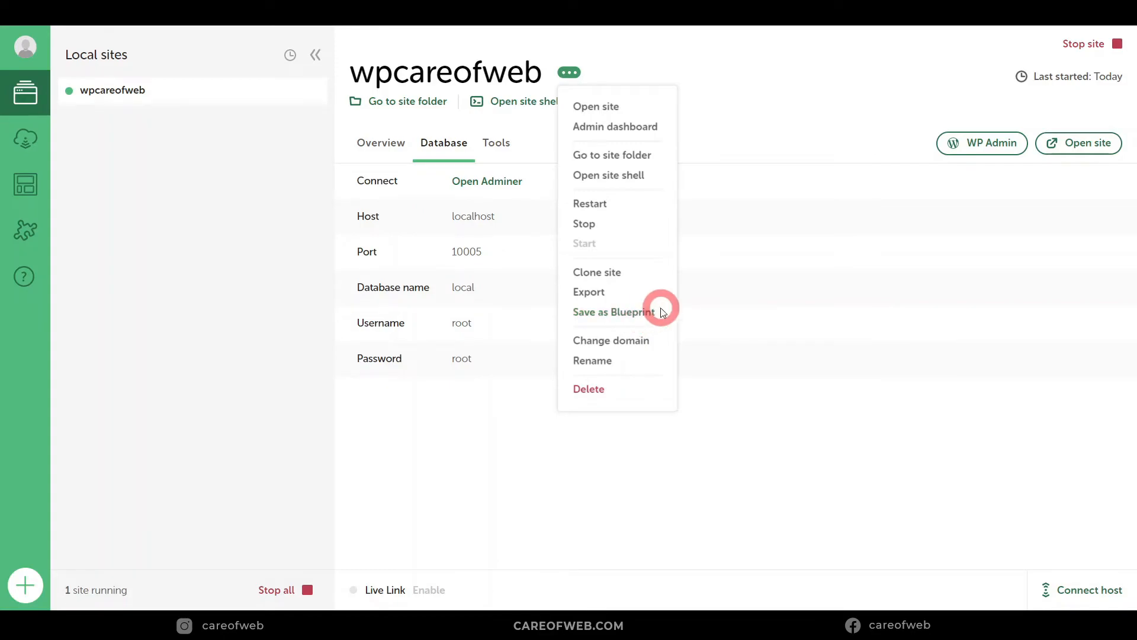
{"action": "left_click", "coordinate": [635, 312]}
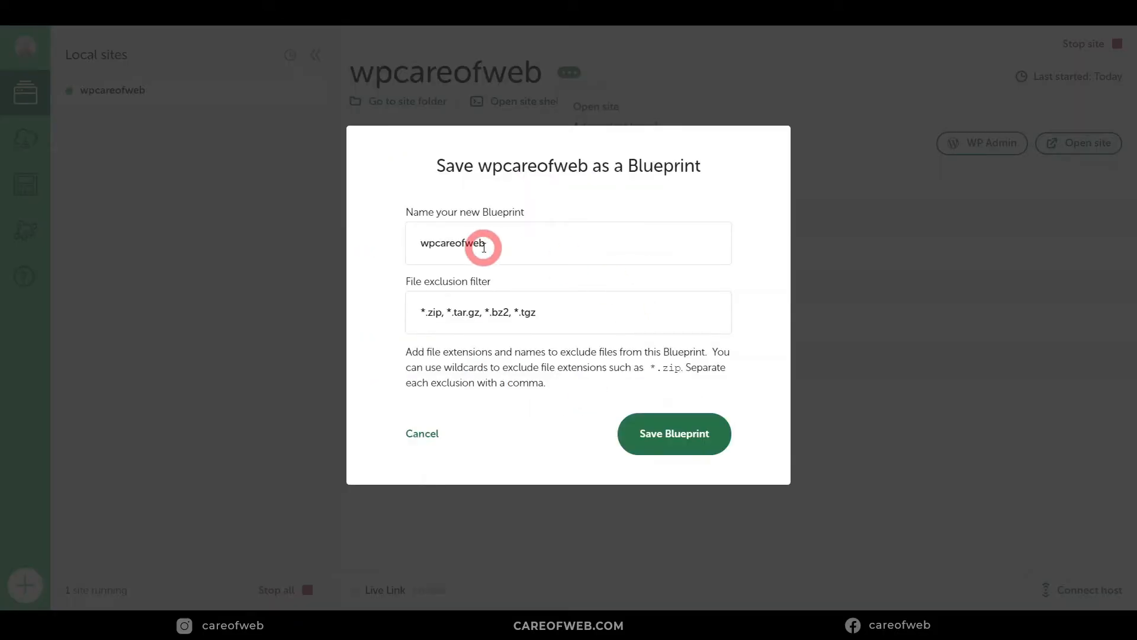
{"action": "left_click", "coordinate": [671, 441]}
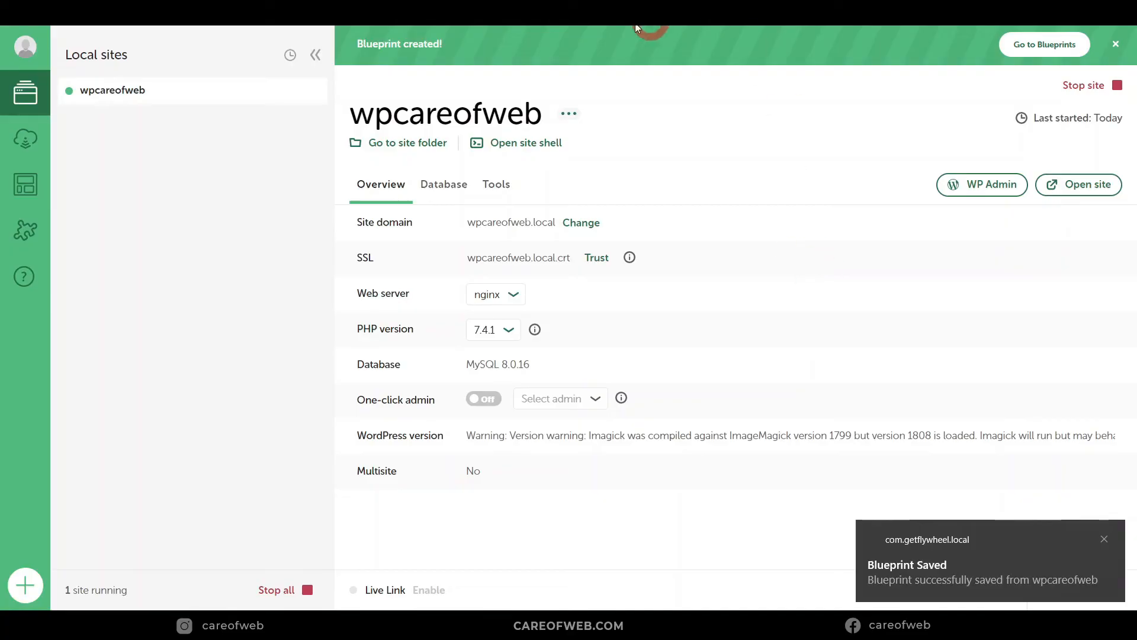
{"action": "left_click", "coordinate": [1104, 538]}
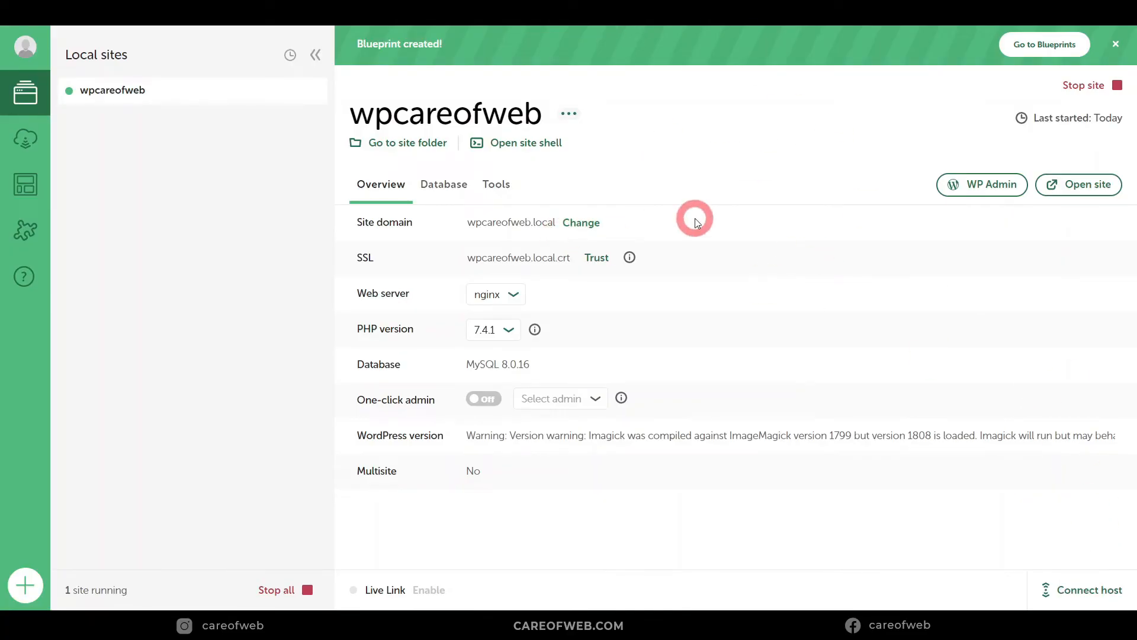
{"action": "left_click", "coordinate": [26, 587]}
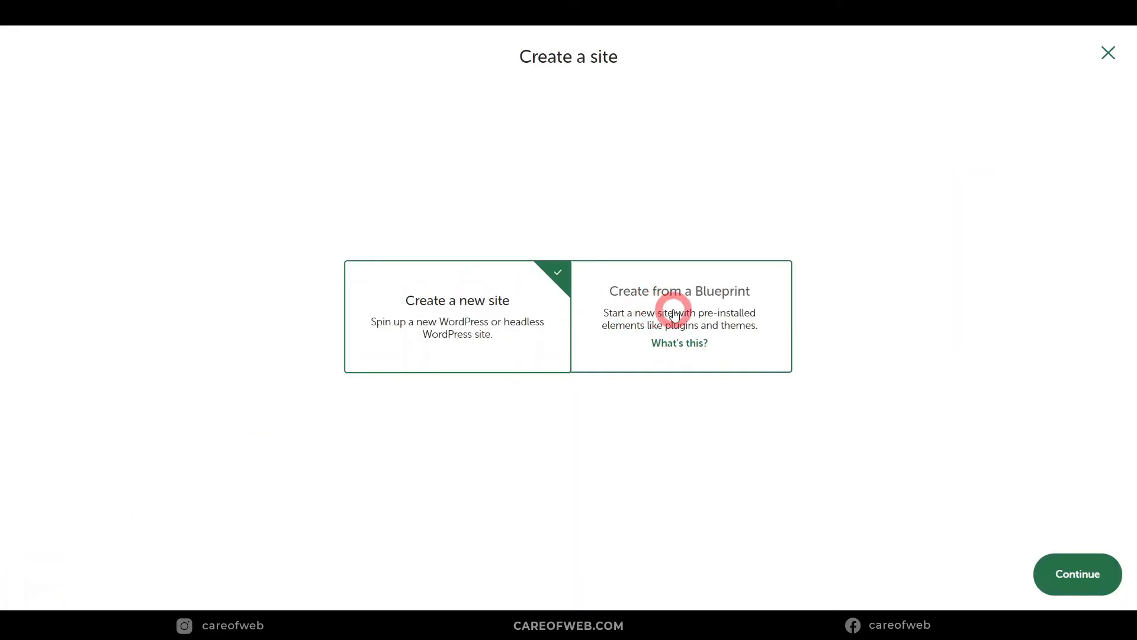
{"action": "left_click", "coordinate": [734, 307]}
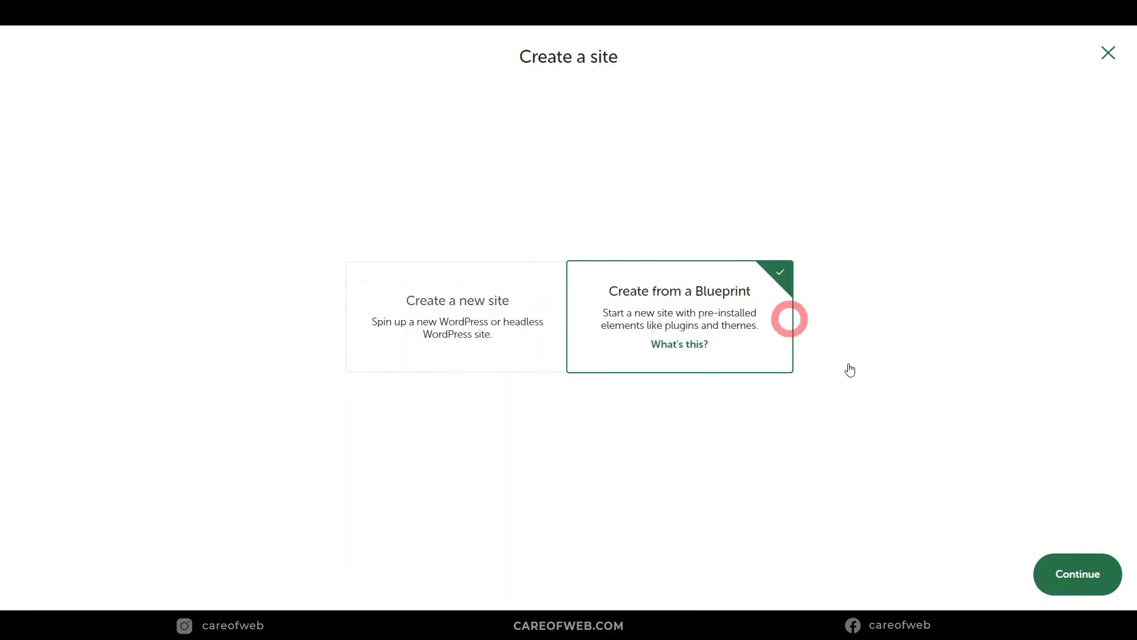
{"action": "left_click", "coordinate": [1089, 574]}
{"action": "left_click", "coordinate": [301, 129]}
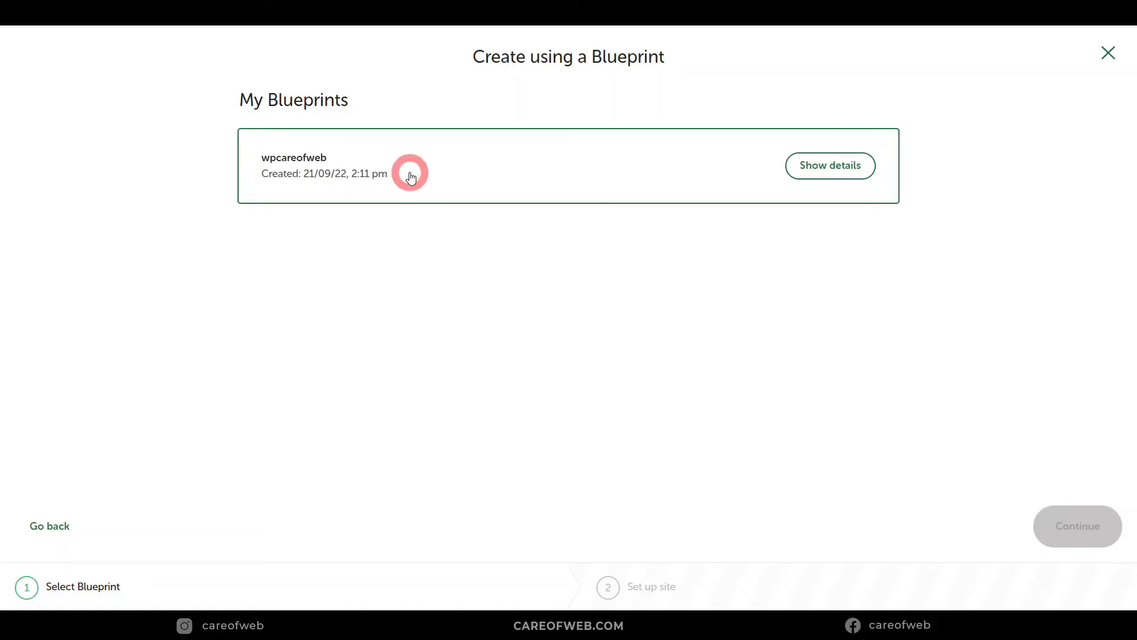
{"action": "left_click", "coordinate": [539, 173]}
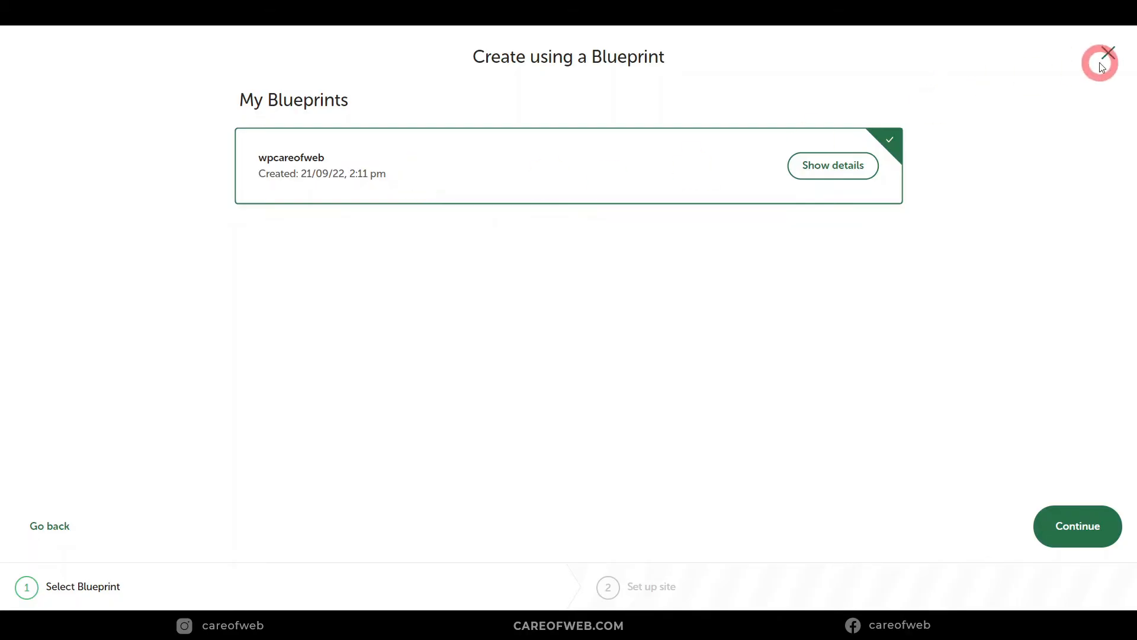
{"action": "left_click", "coordinate": [1108, 53]}
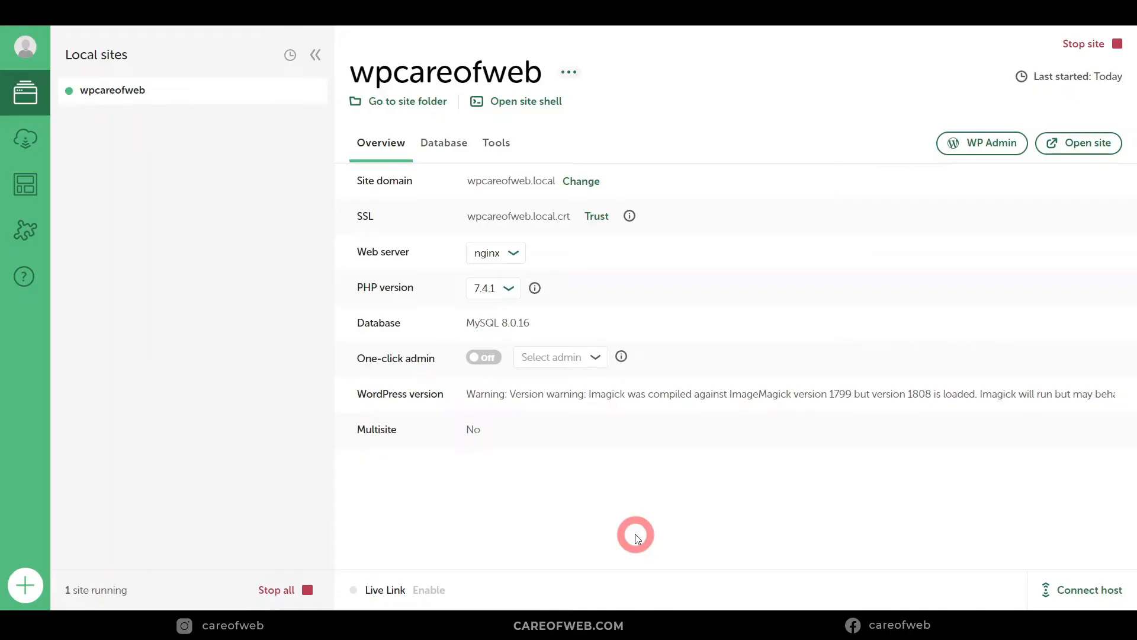
Step: Sign in to the Local account, which Live Link requires
{"action": "left_click", "coordinate": [438, 591]}
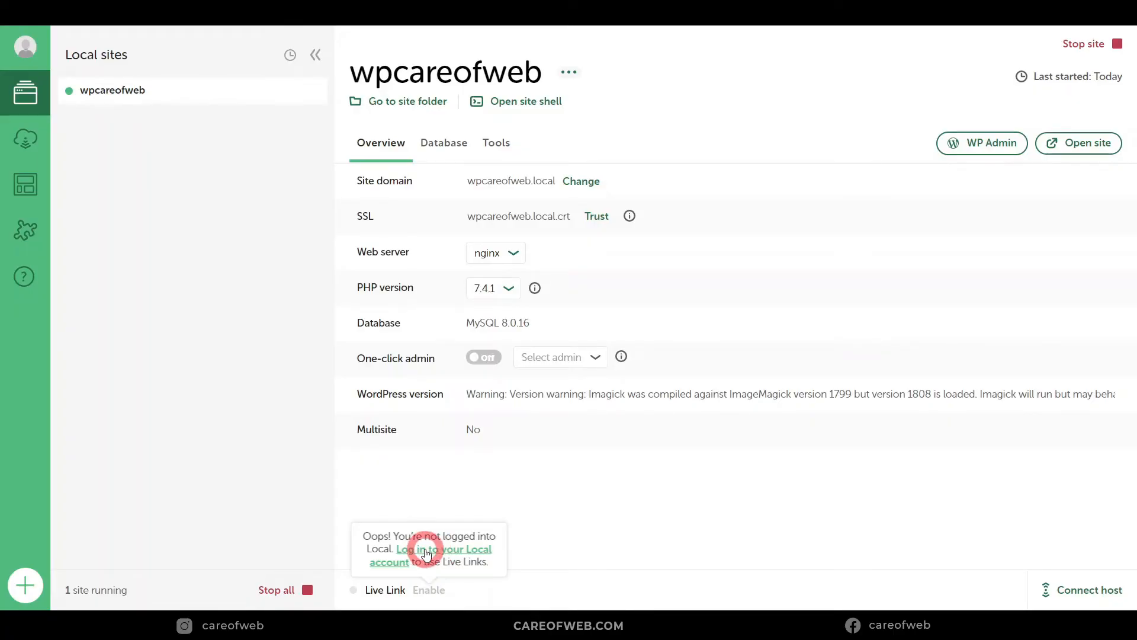
{"action": "left_click", "coordinate": [427, 552]}
{"action": "left_click", "coordinate": [569, 274]}
{"action": "left_click", "coordinate": [635, 168]}
{"action": "left_click", "coordinate": [624, 381]}
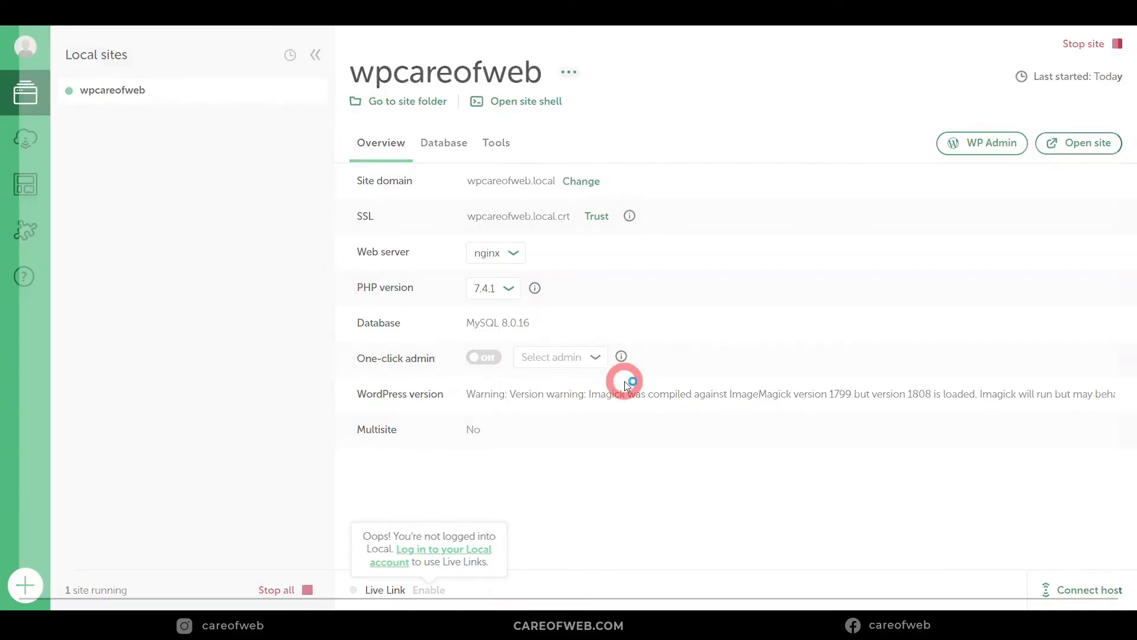
Step: Enable Live Link and show its overt-victory.localsite.io URL and generated credentials
{"action": "left_click", "coordinate": [430, 597]}
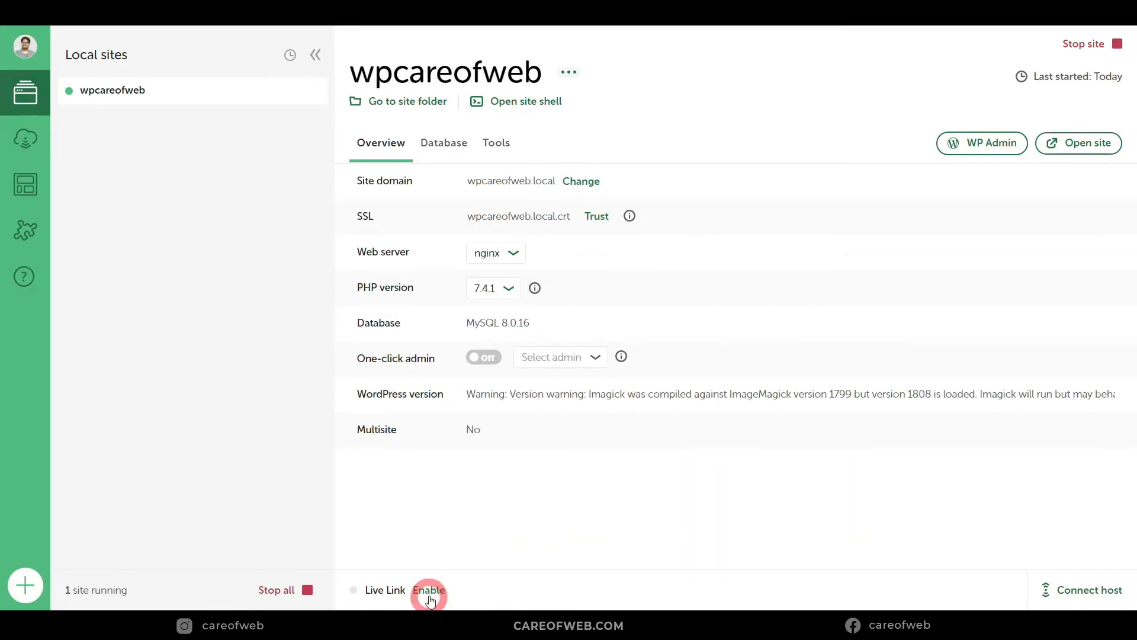
{"action": "left_click", "coordinate": [392, 589]}
{"action": "left_click", "coordinate": [427, 592]}
{"action": "left_click", "coordinate": [418, 589]}
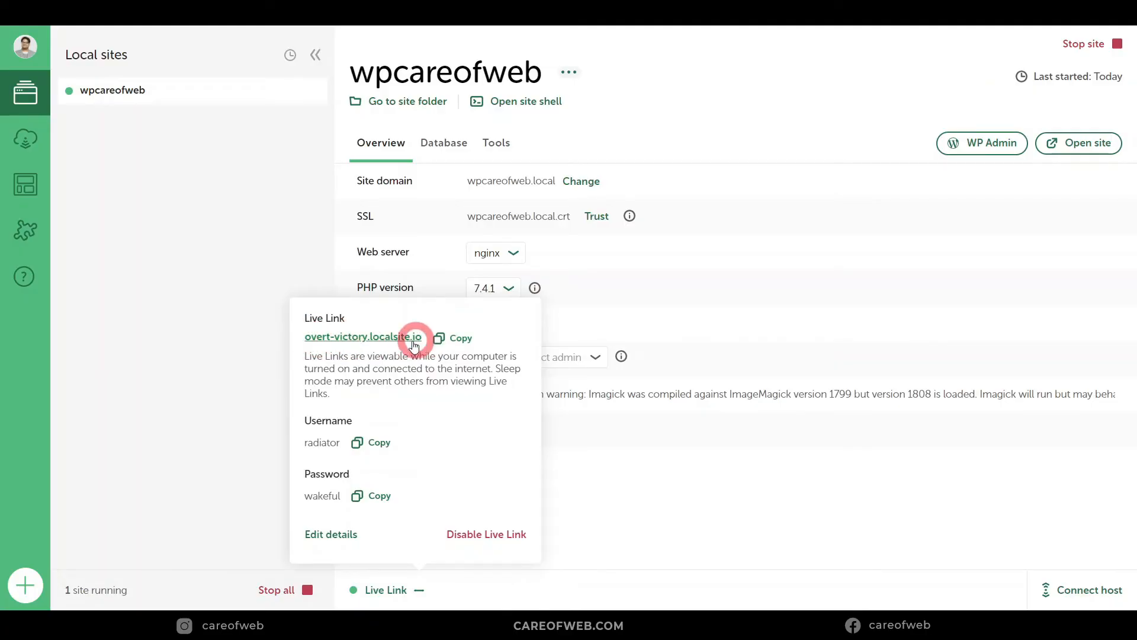
Step: Load the copied overt-victory.localsite.io Live Link URL in the private Chrome window
{"action": "left_click", "coordinate": [460, 339]}
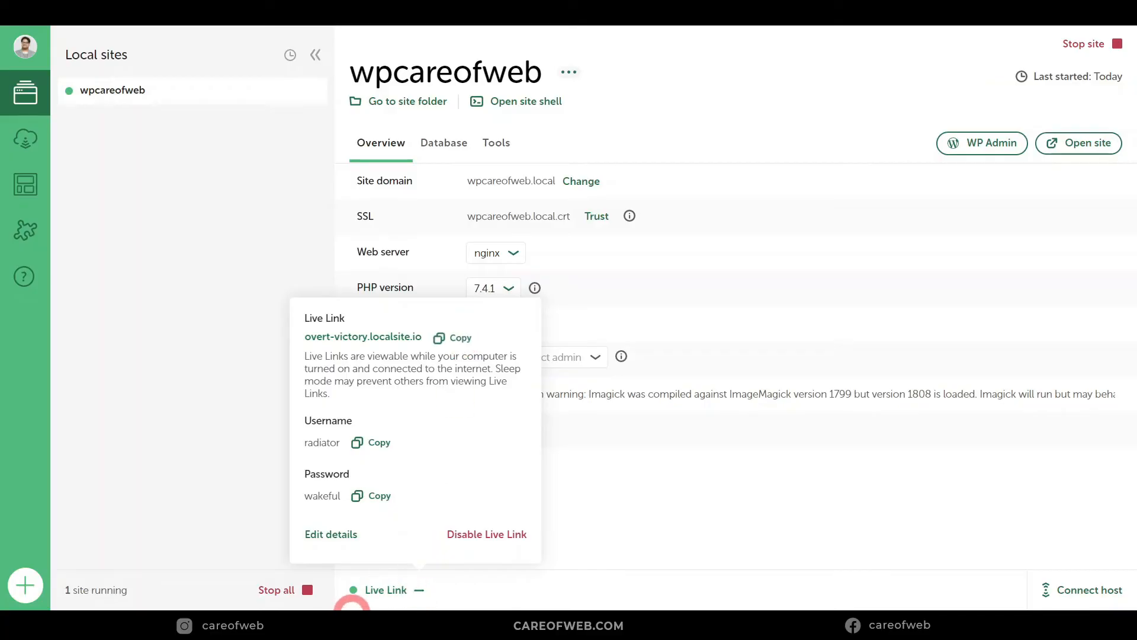
{"action": "left_click", "coordinate": [279, 38]}
{"action": "key", "text": "ctrl+v"}
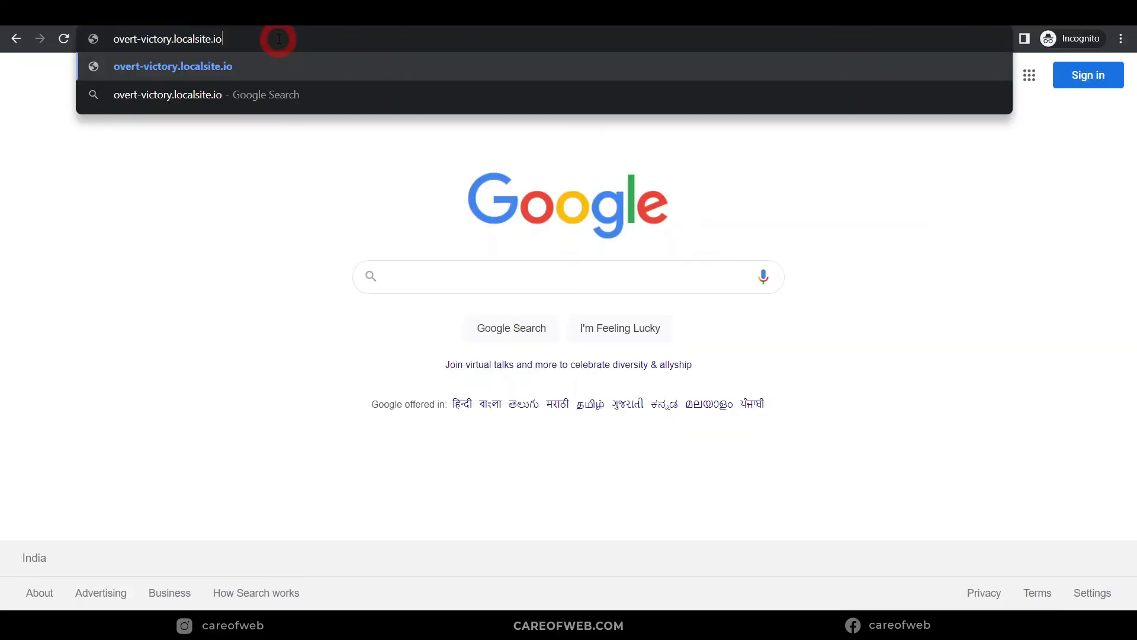
{"action": "key", "text": "Return"}
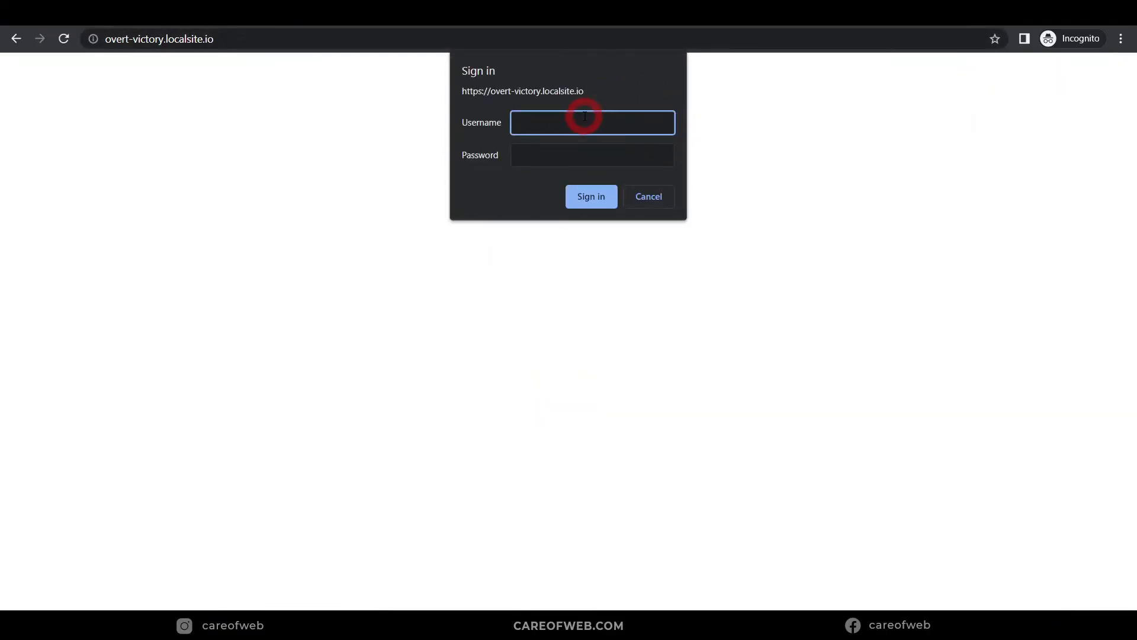
Step: Sign in with the copied Live Link username and password to view the wpcareofweb front page
{"action": "left_click", "coordinate": [529, 598]}
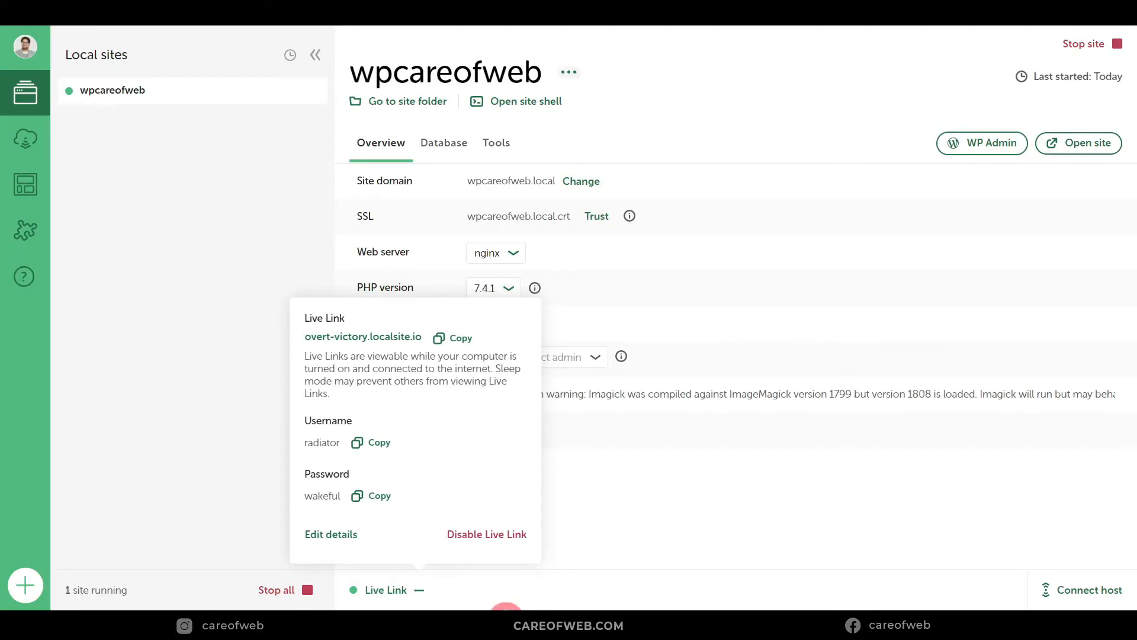
{"action": "left_click", "coordinate": [381, 439]}
{"action": "left_click", "coordinate": [367, 494]}
{"action": "left_click", "coordinate": [364, 438]}
{"action": "left_click", "coordinate": [419, 580]}
{"action": "left_click", "coordinate": [584, 196]}
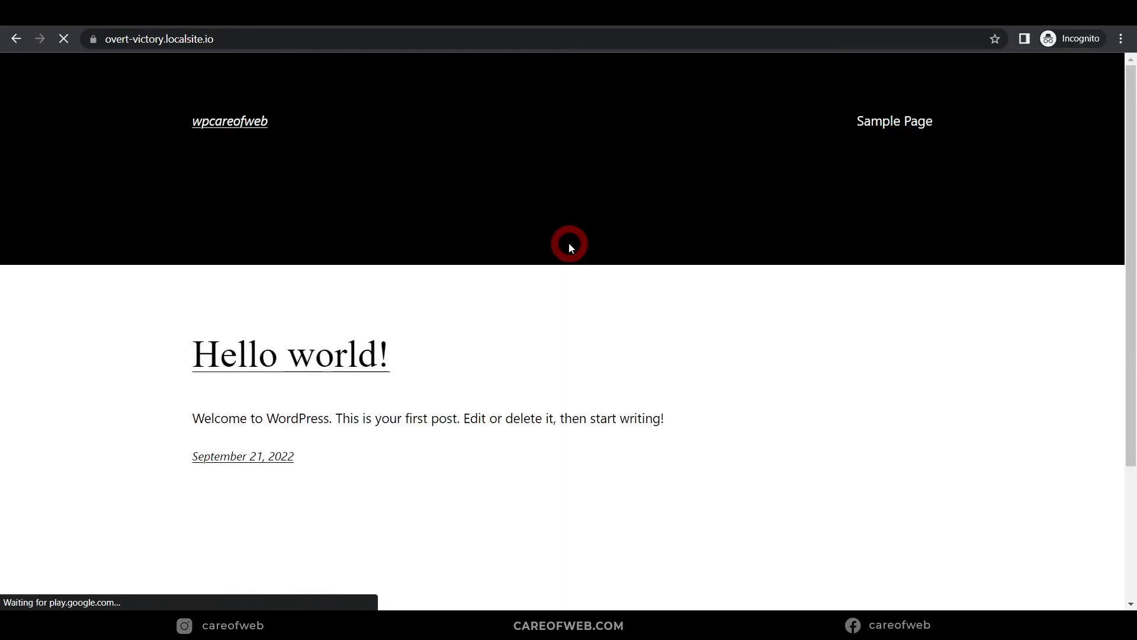
{"action": "scroll", "coordinate": [594, 266], "scroll_direction": "down", "scroll_amount": 3}
{"action": "scroll", "coordinate": [595, 265], "scroll_direction": "up", "scroll_amount": 3}
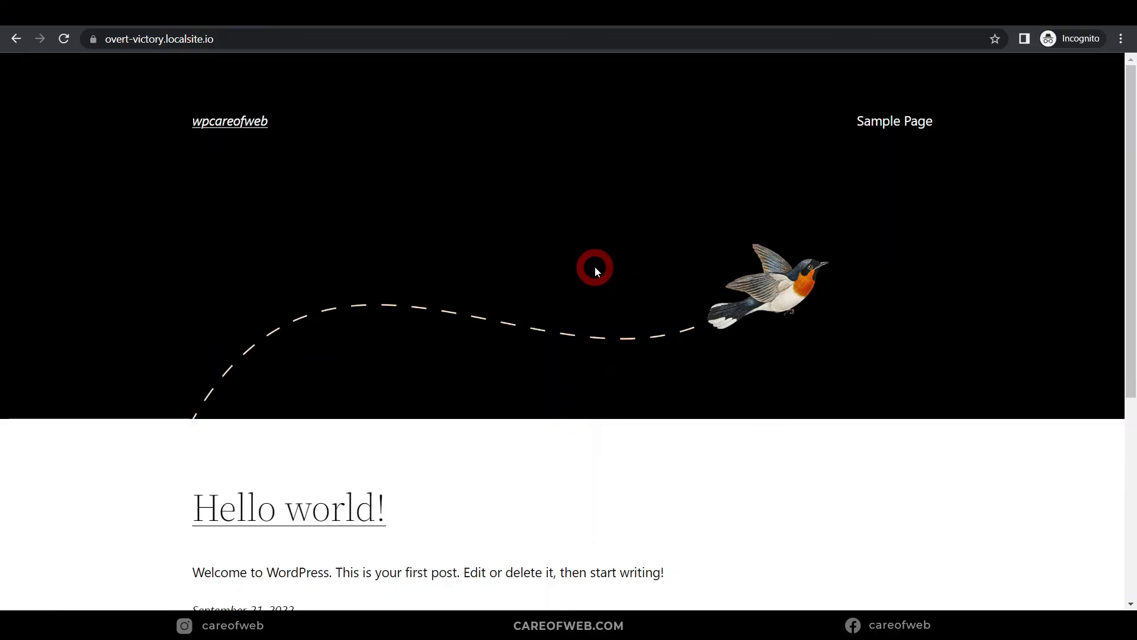
{"action": "scroll", "coordinate": [574, 271], "scroll_direction": "down", "scroll_amount": 6}
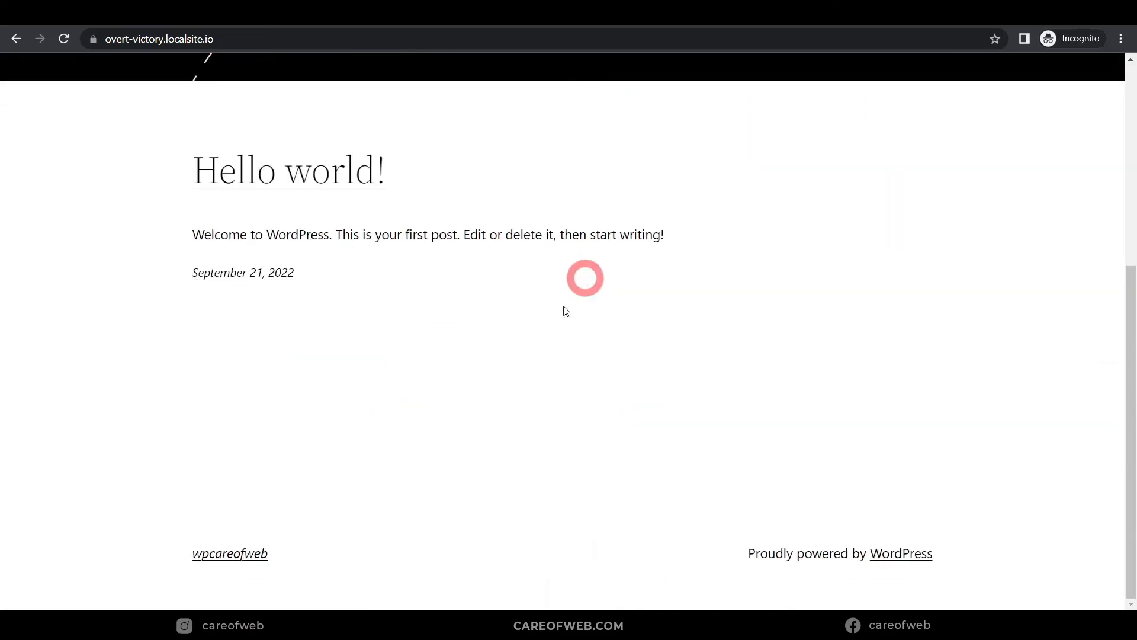
{"action": "left_click", "coordinate": [497, 625]}
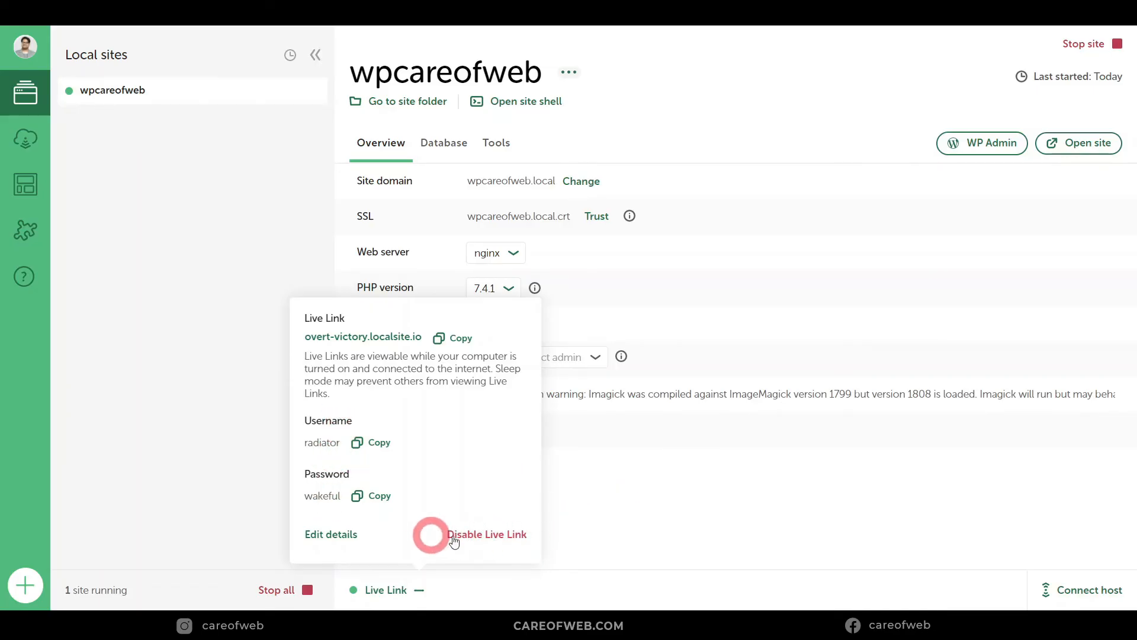
Step: Turn off Live Link and open the site's Live Links settings
{"action": "left_click", "coordinate": [478, 535]}
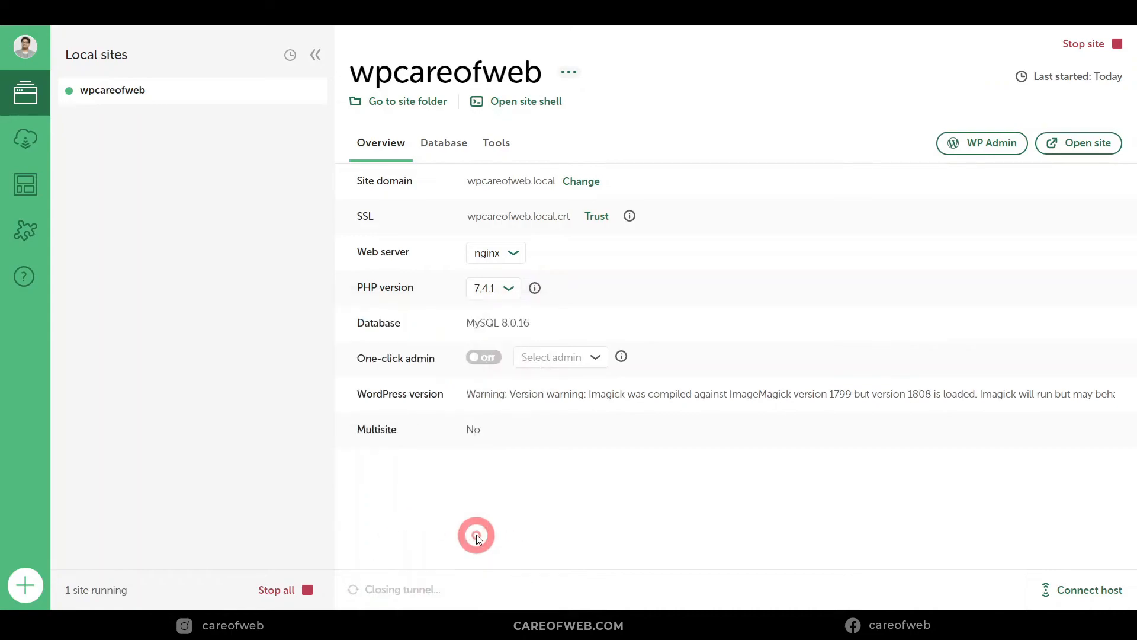
{"action": "left_click", "coordinate": [495, 144]}
{"action": "left_click", "coordinate": [384, 219]}
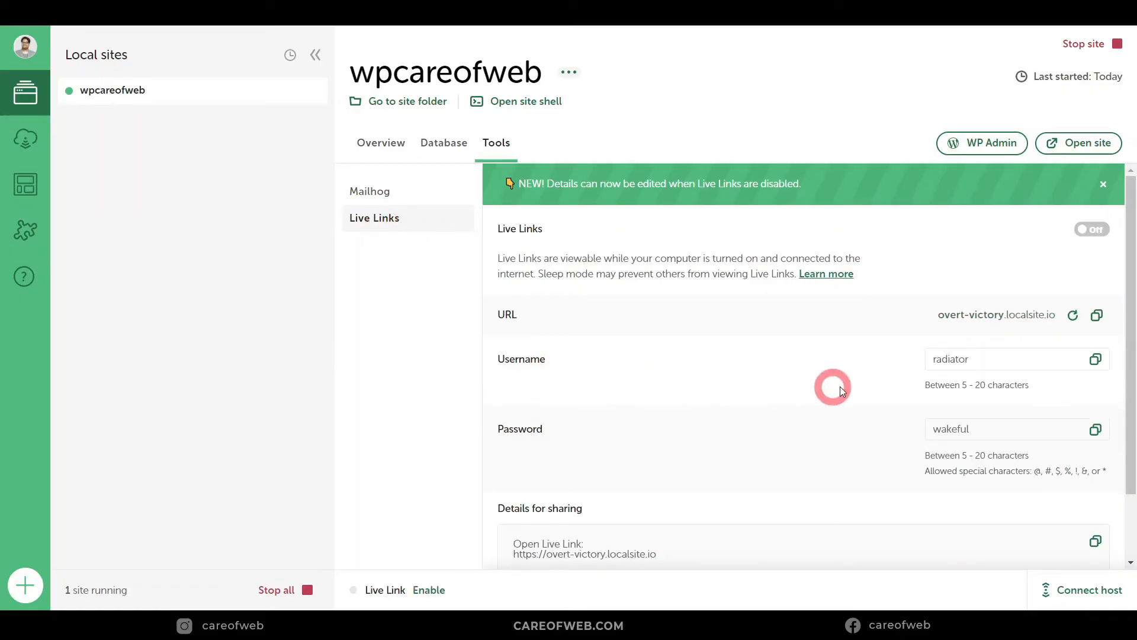
{"action": "scroll", "coordinate": [845, 386], "scroll_direction": "down", "scroll_amount": 2}
Step: Replace the Live Link username and password with one new custom value, save, and copy the URL
{"action": "left_click_drag", "start_coordinate": [981, 274], "coordinate": [905, 283]}
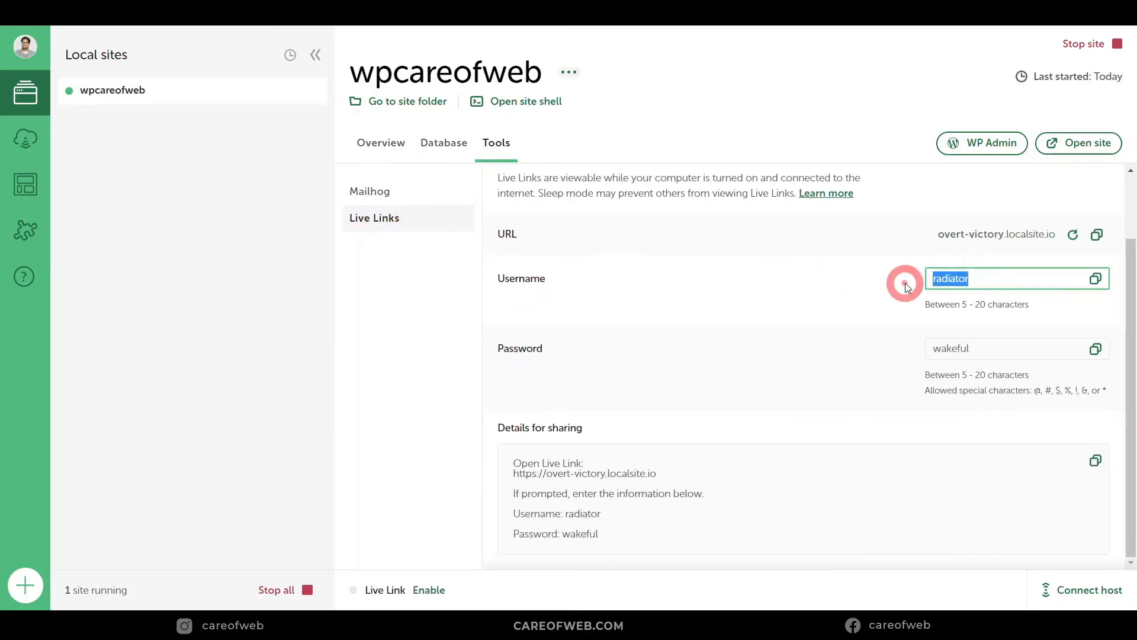
{"action": "type", "text": "abc123"}
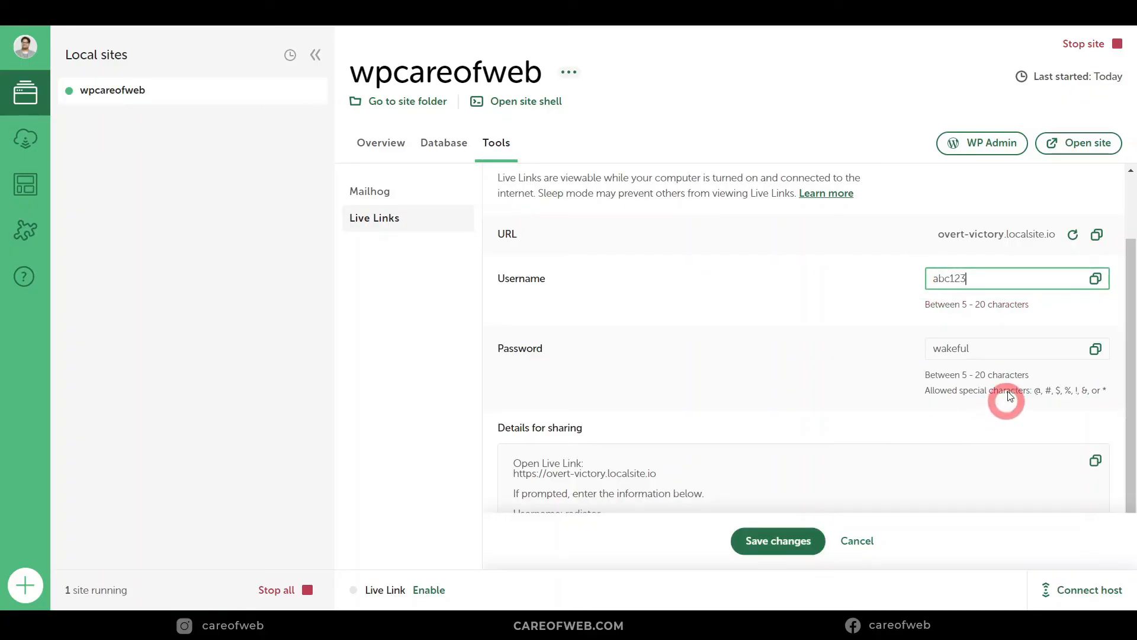
{"action": "left_click", "coordinate": [995, 349]}
{"action": "left_click_drag", "start_coordinate": [995, 350], "coordinate": [892, 351]}
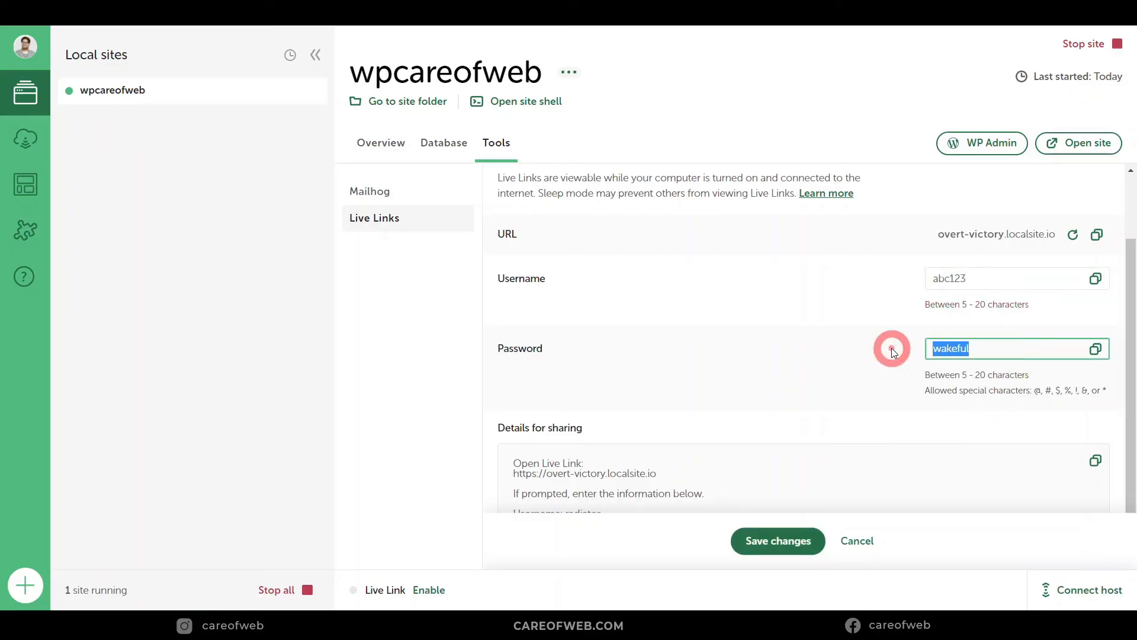
{"action": "key", "text": "BackSpace"}
{"action": "type", "text": "abc"}
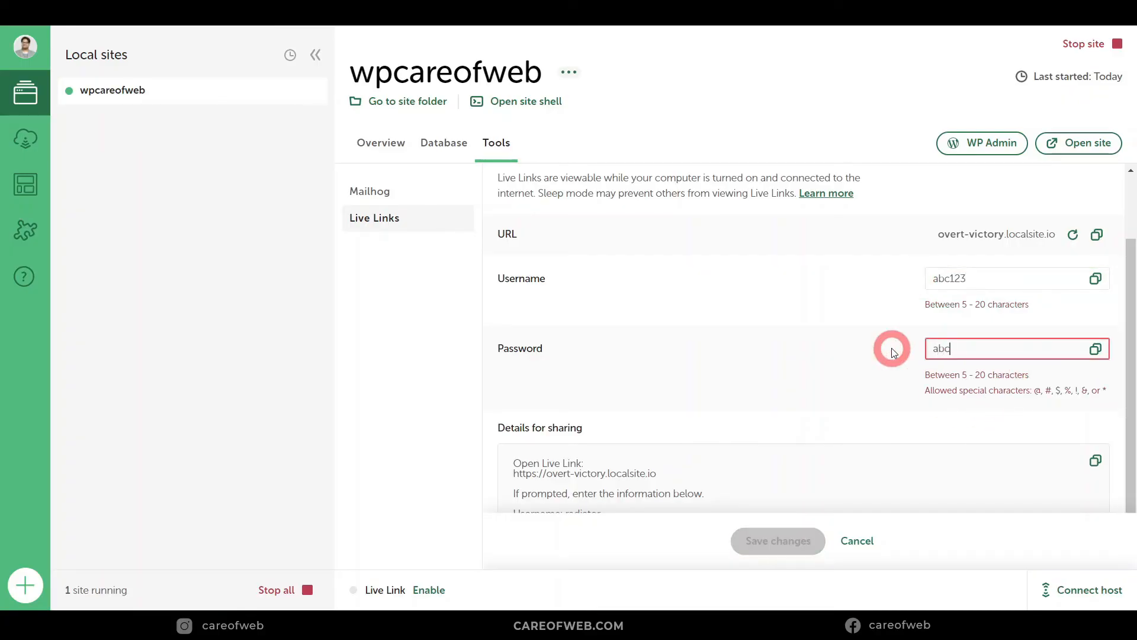
{"action": "type", "text": "123"}
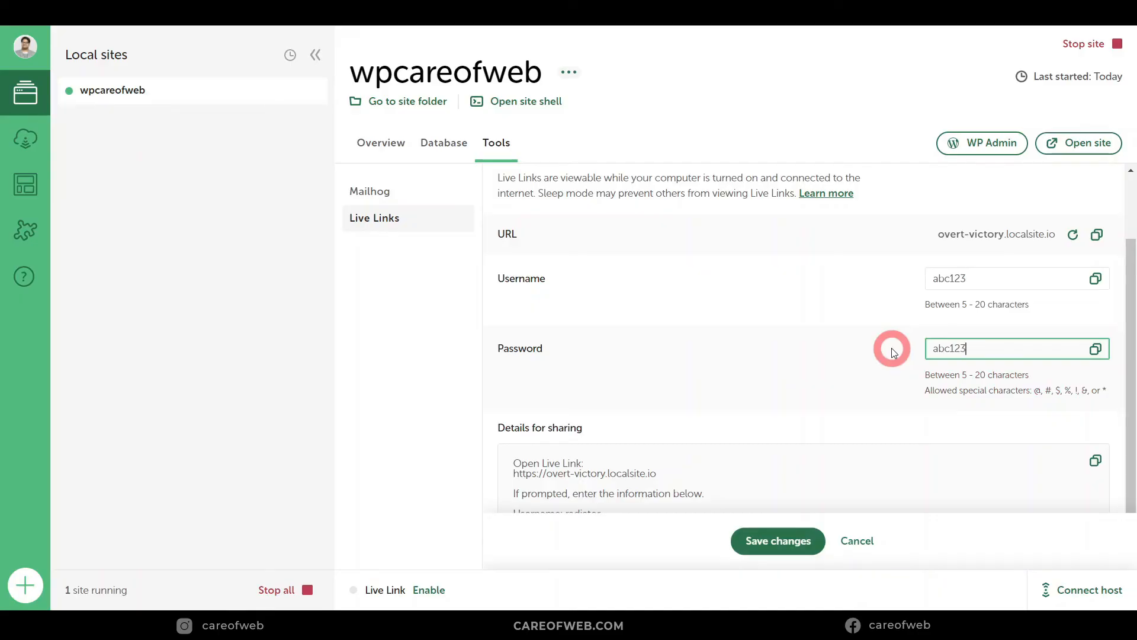
{"action": "left_click", "coordinate": [793, 540]}
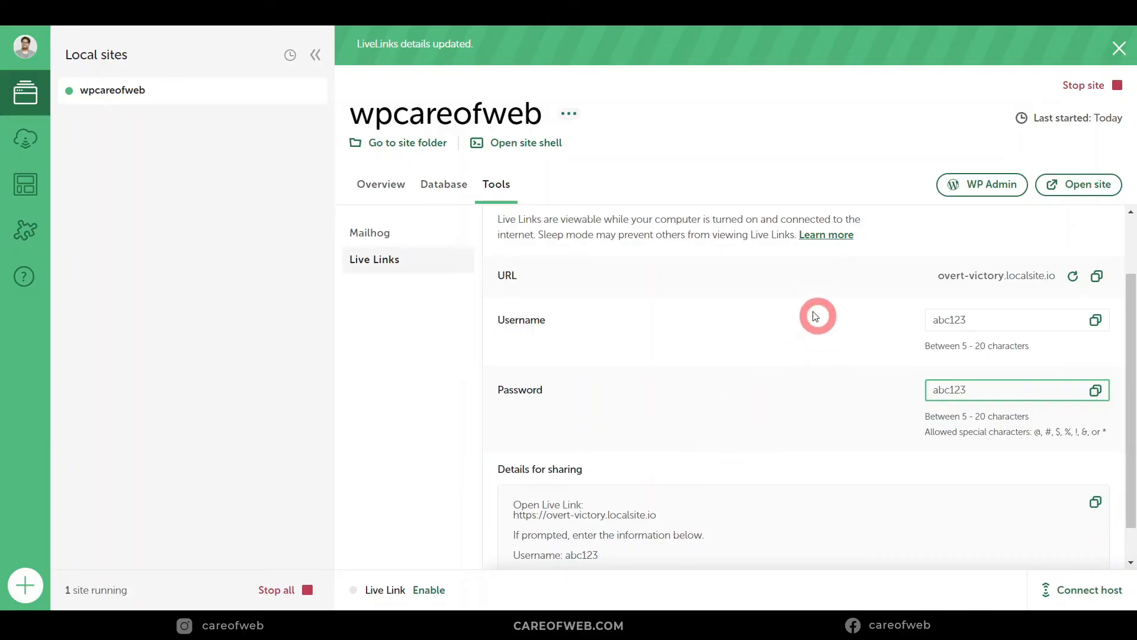
{"action": "left_click", "coordinate": [1097, 276]}
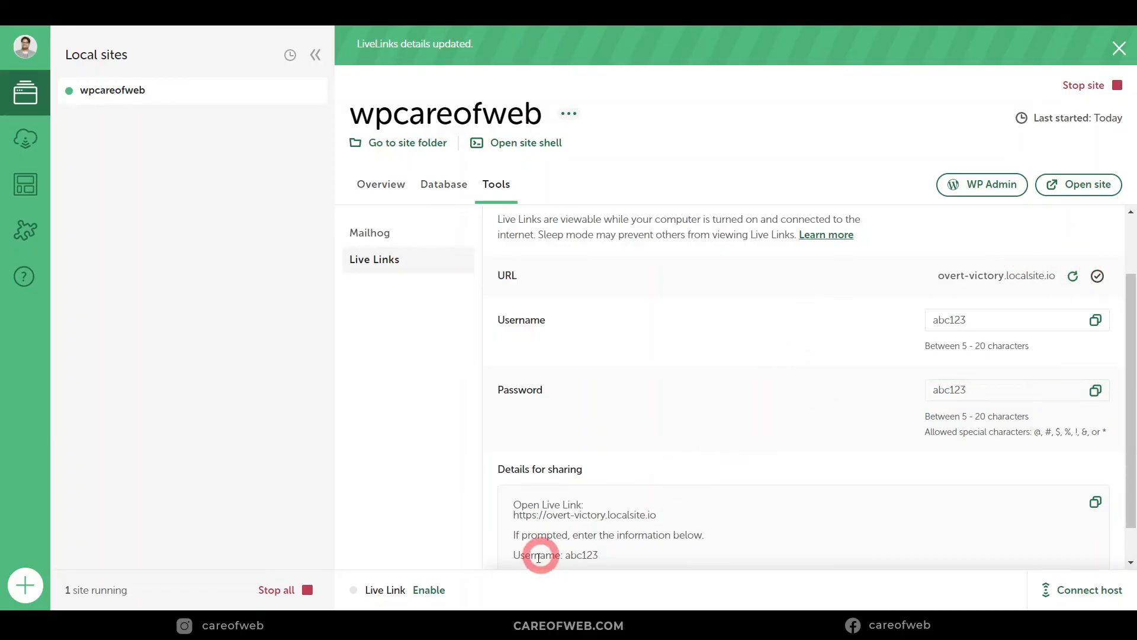
Step: Open the copied Live Link URL in Chrome and enable Live Links in Local
{"action": "left_click", "coordinate": [179, 40]}
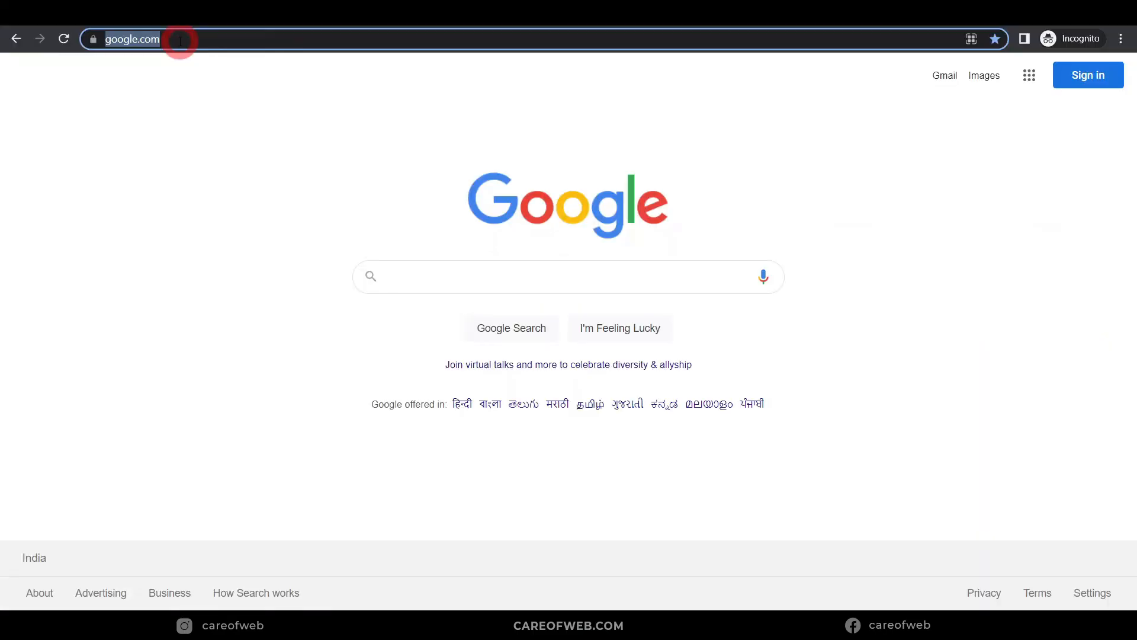
{"action": "key", "text": "ctrl+v"}
{"action": "key", "text": "Return"}
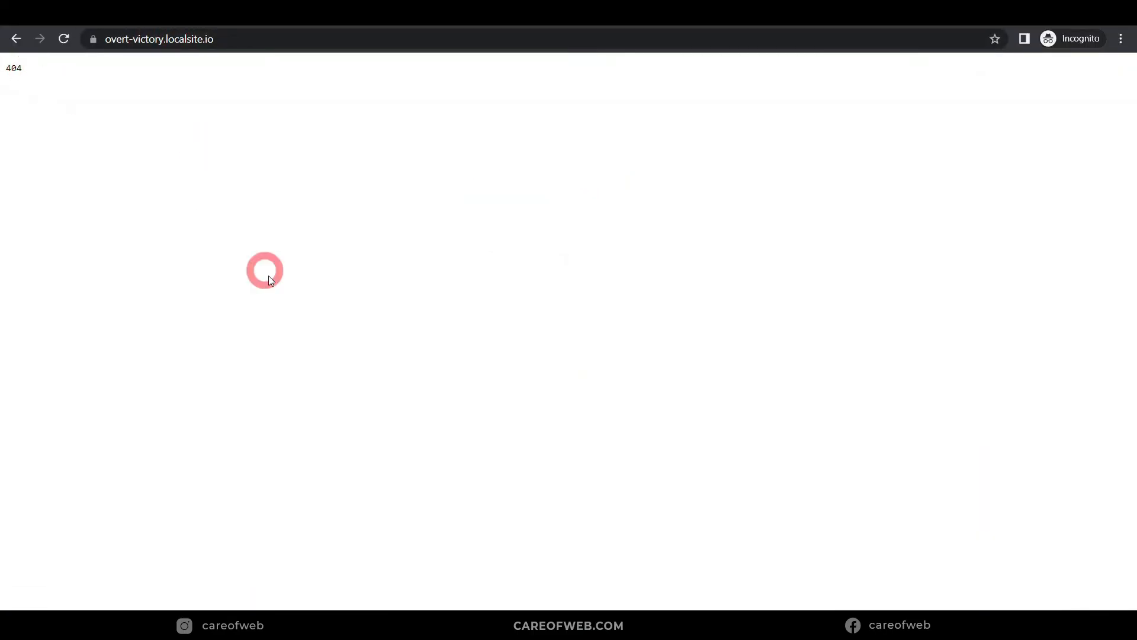
{"action": "key", "text": "alt+Tab"}
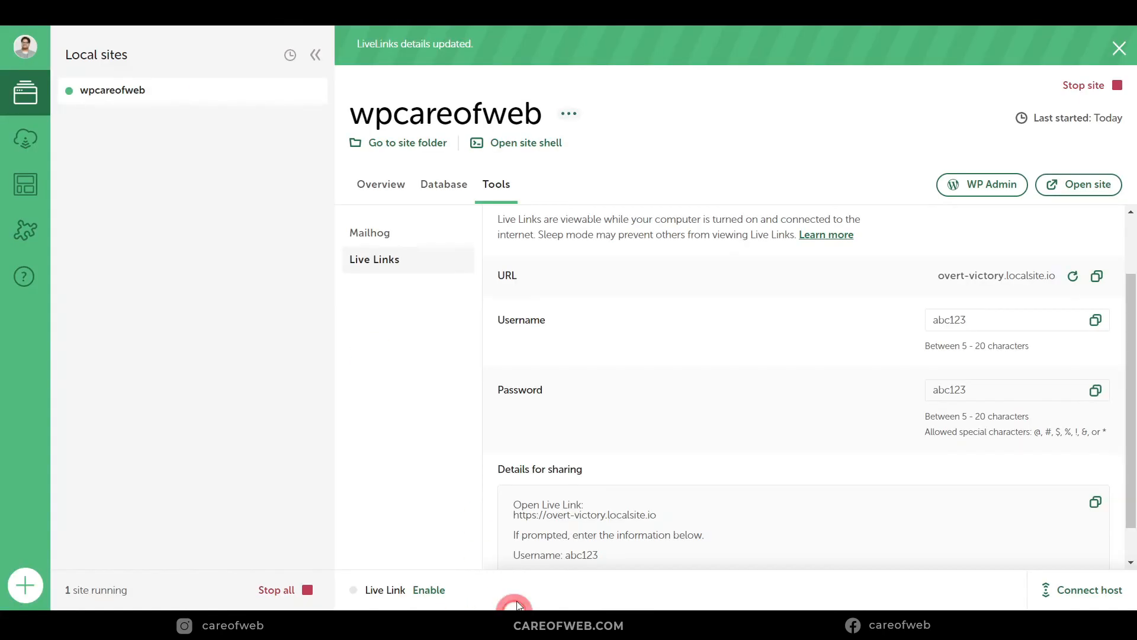
{"action": "left_click", "coordinate": [428, 591]}
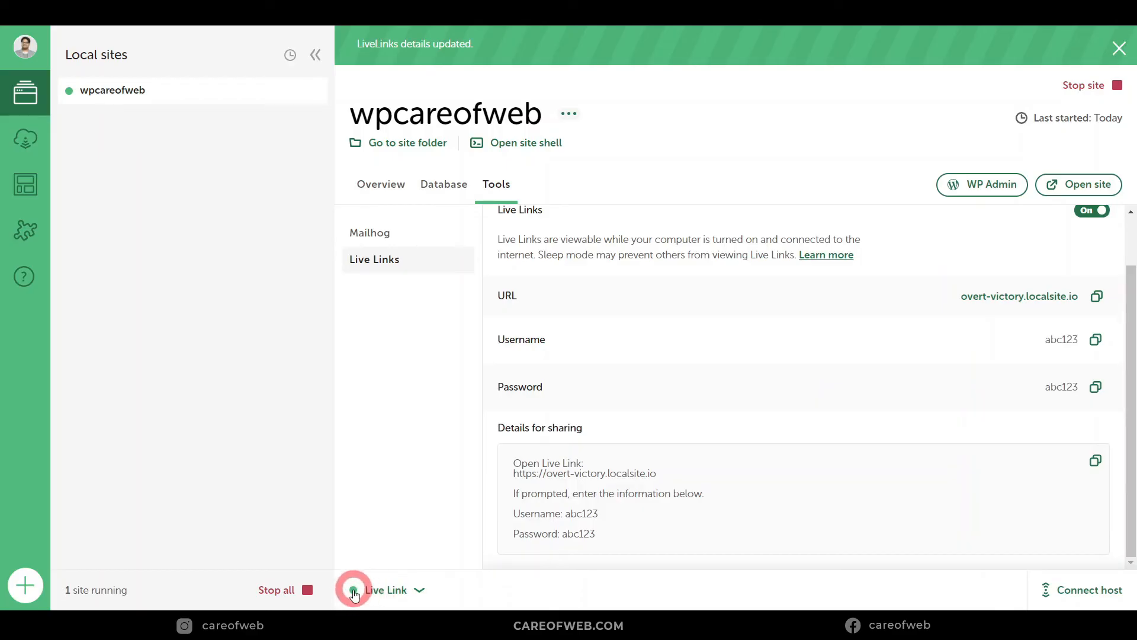
{"action": "mouse_move", "coordinate": [363, 619]}
{"action": "left_click", "coordinate": [421, 547]}
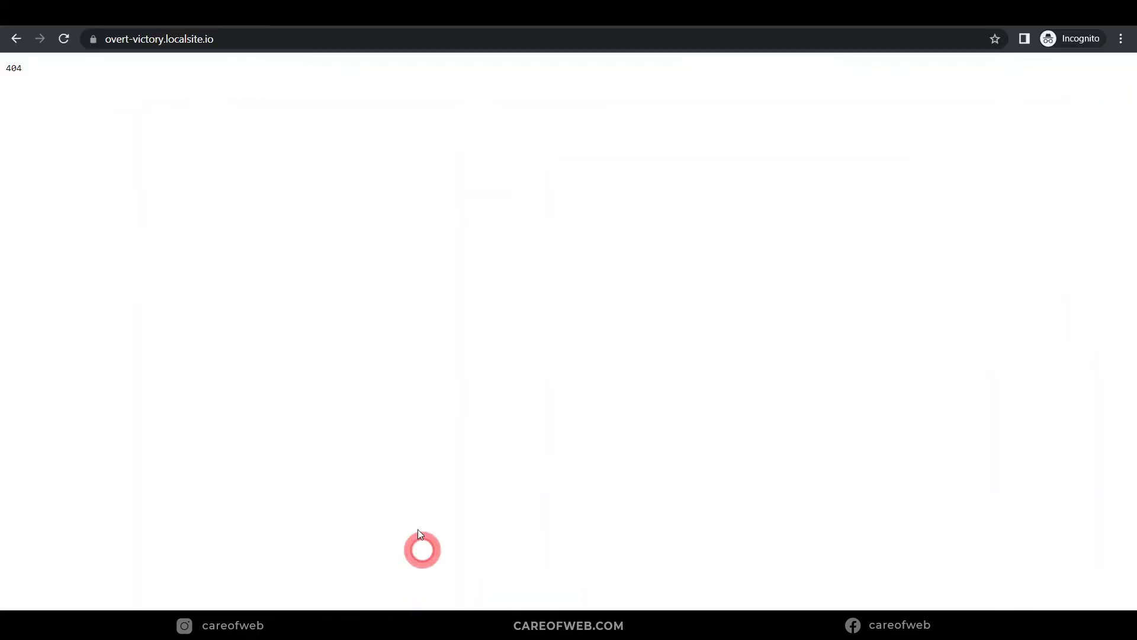
Step: Reload the Live Link page and sign in with the new custom credentials
{"action": "left_click", "coordinate": [66, 39]}
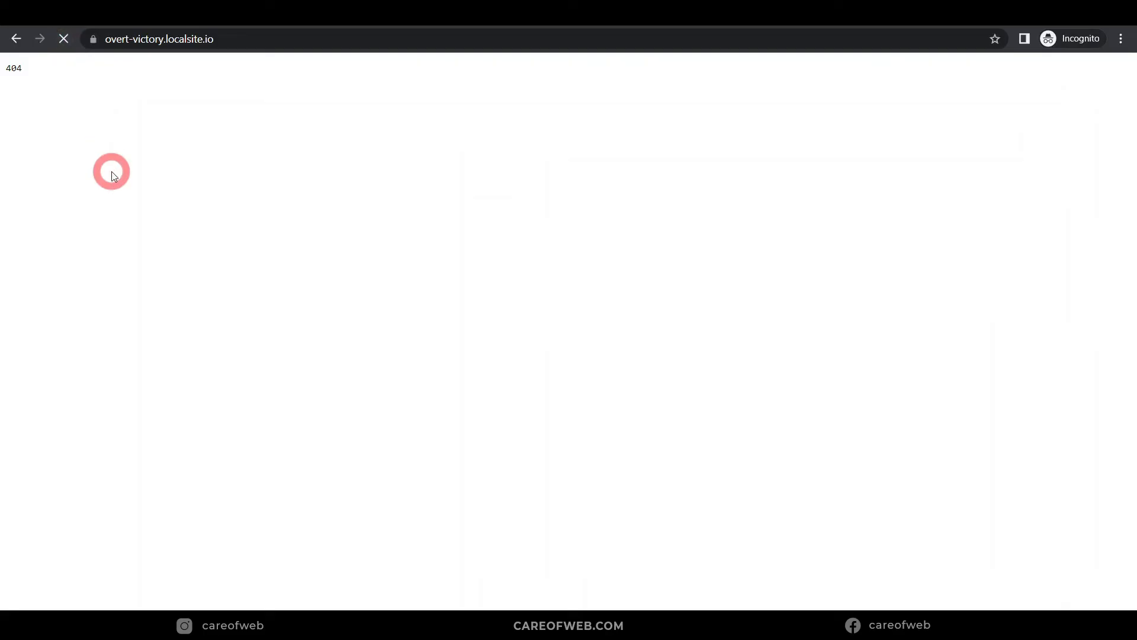
{"action": "left_click", "coordinate": [559, 119]}
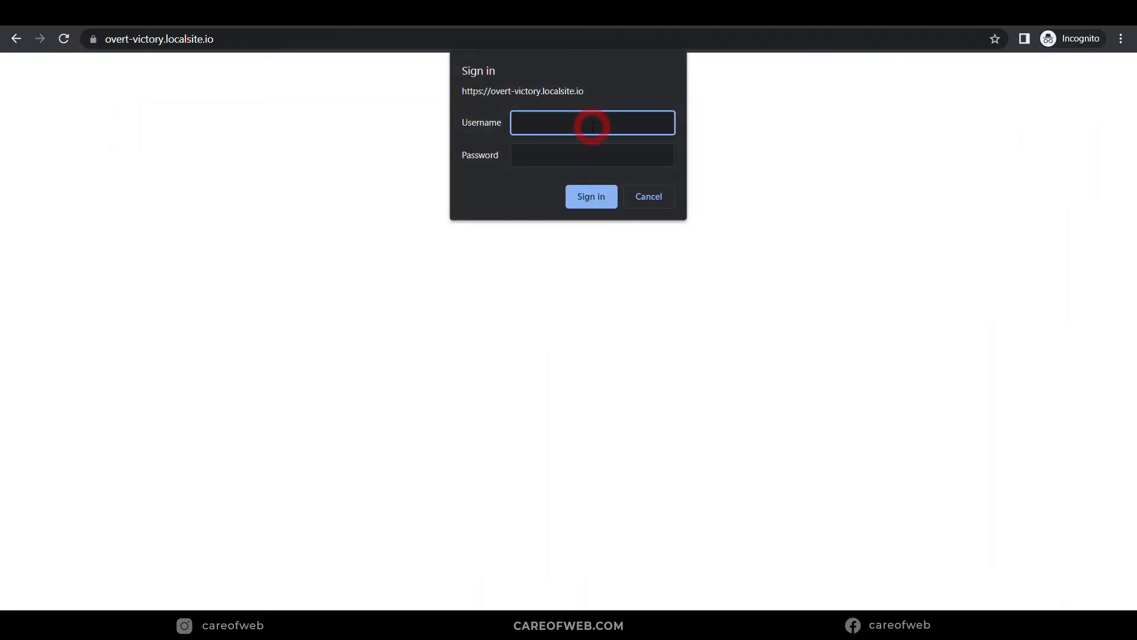
{"action": "type", "text": "abc123"}
{"action": "left_click", "coordinate": [571, 153]}
{"action": "type", "text": "abc123"}
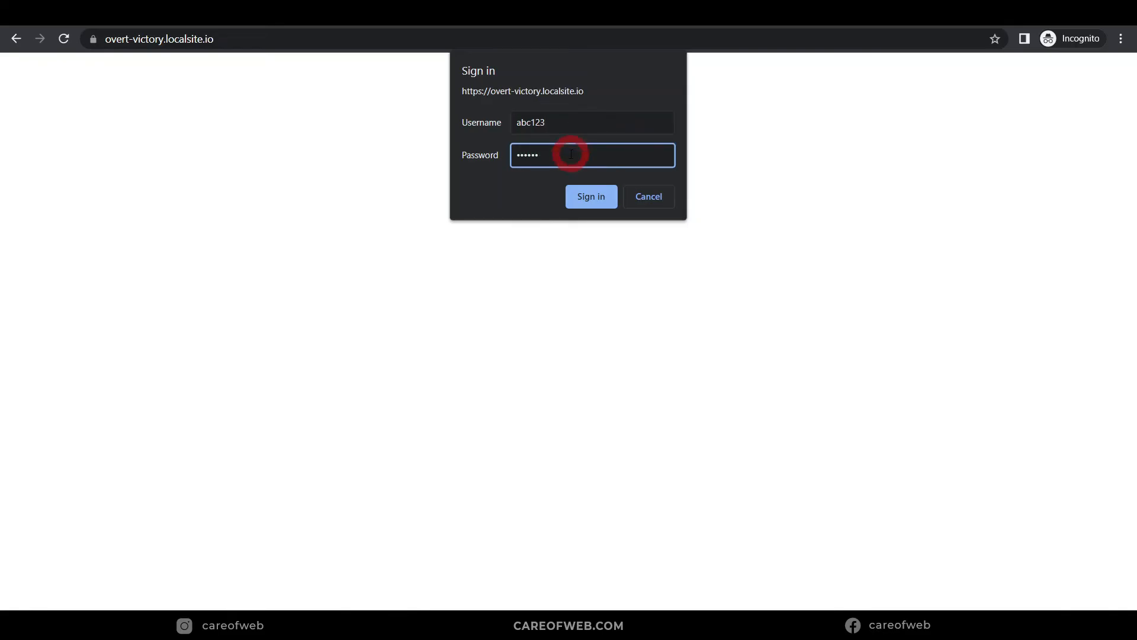
{"action": "left_click", "coordinate": [596, 195]}
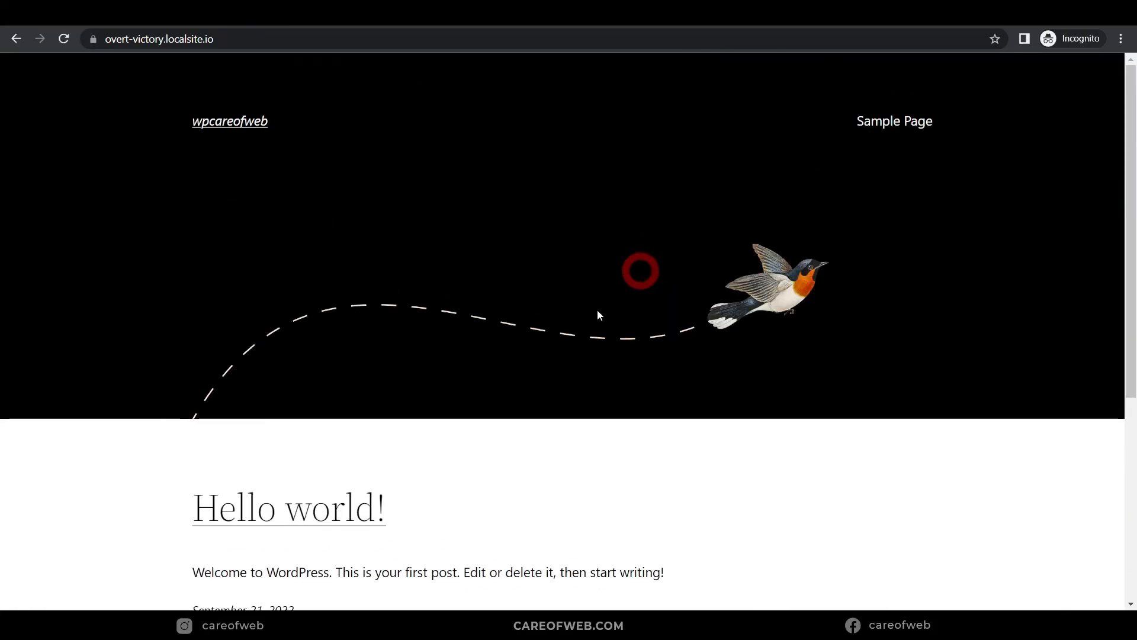
{"action": "key", "text": "alt+Tab"}
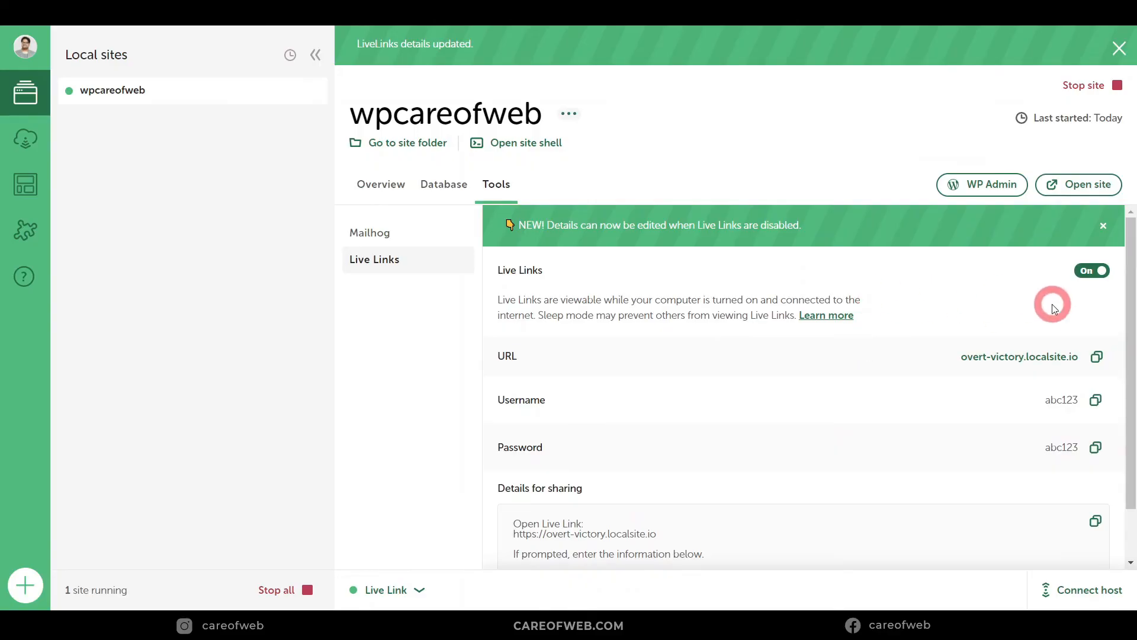
Step: Switch Live Links off and open the MailHog inbox from wpcareofweb's Tools
{"action": "left_click", "coordinate": [1085, 272]}
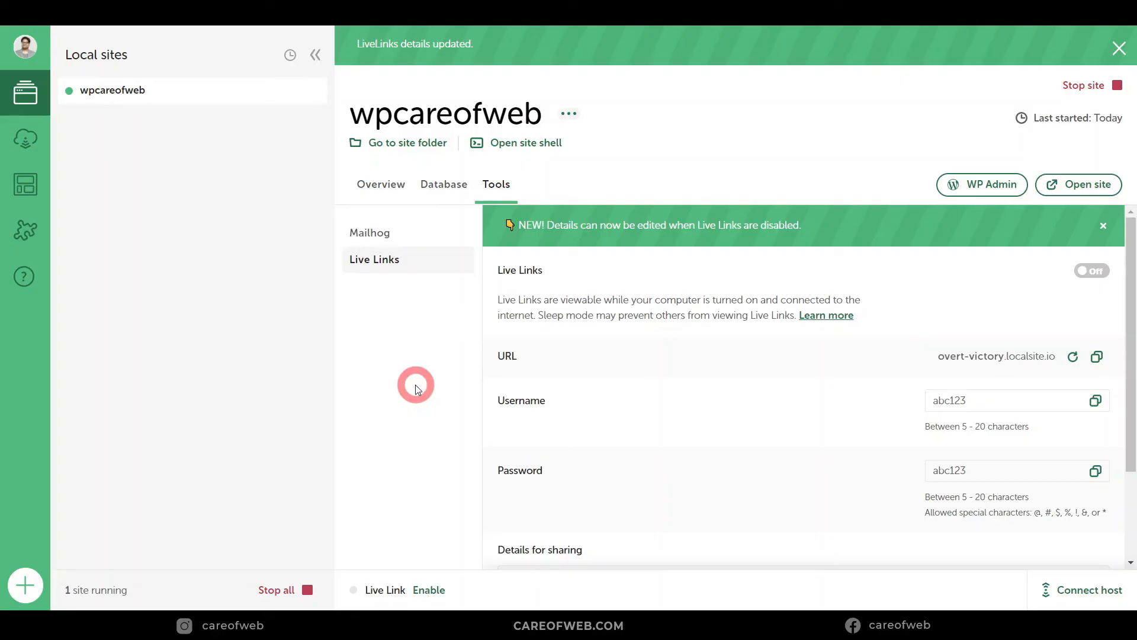
{"action": "left_click", "coordinate": [492, 141]}
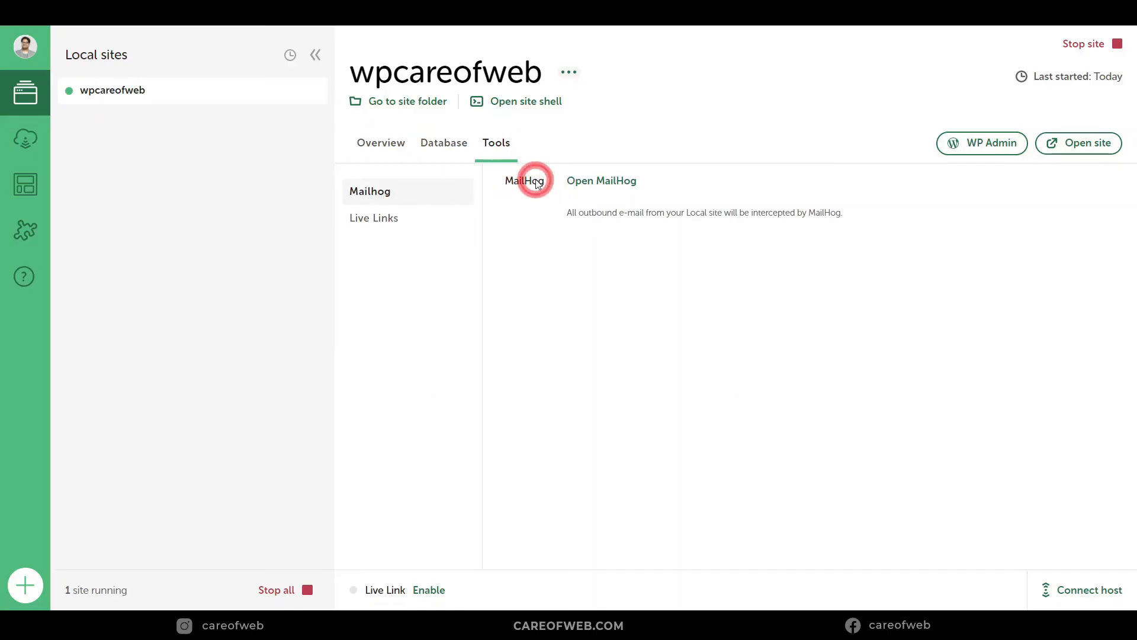
{"action": "left_click", "coordinate": [613, 180]}
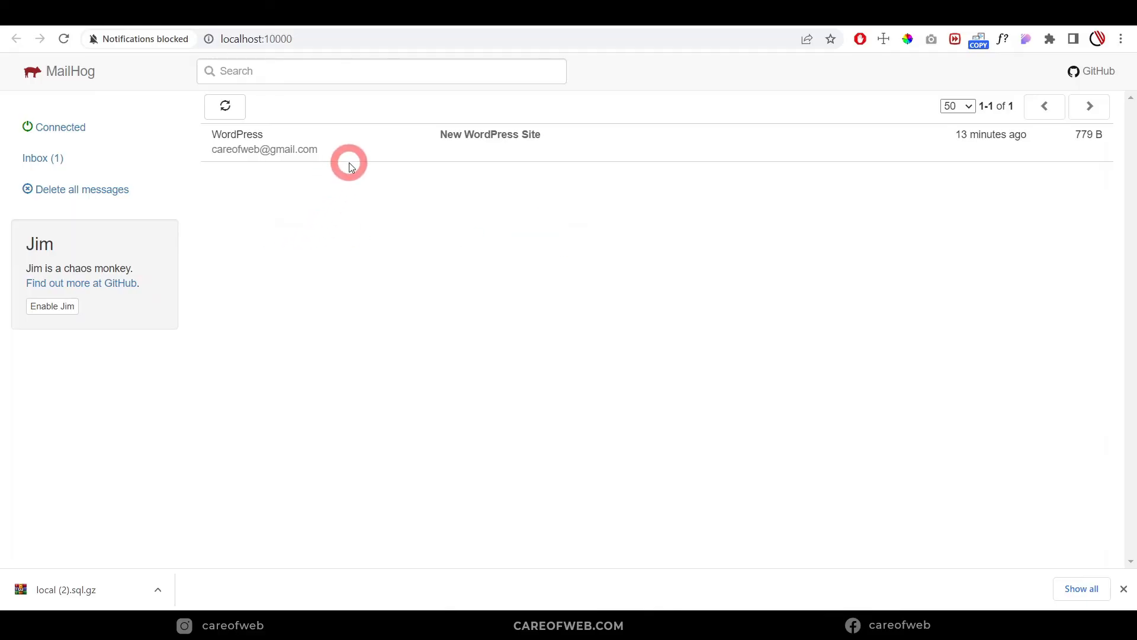
Step: Read the captured 'New WordPress Site' e-mail in the MailHog inbox
{"action": "left_click", "coordinate": [388, 157]}
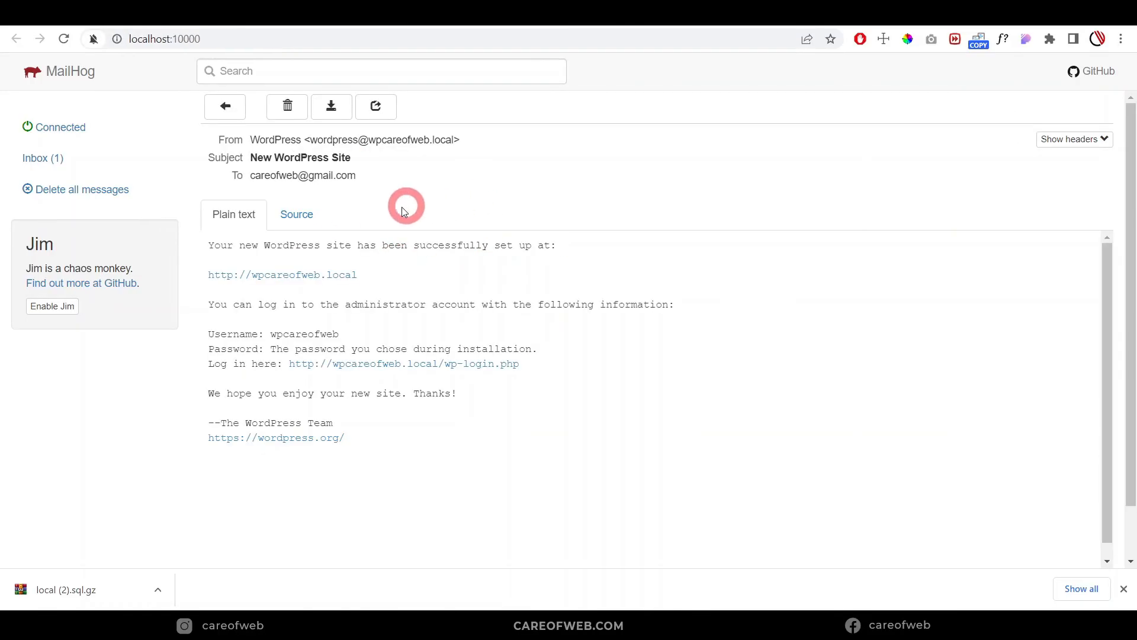
{"action": "left_click", "coordinate": [54, 158]}
{"action": "left_click", "coordinate": [374, 155]}
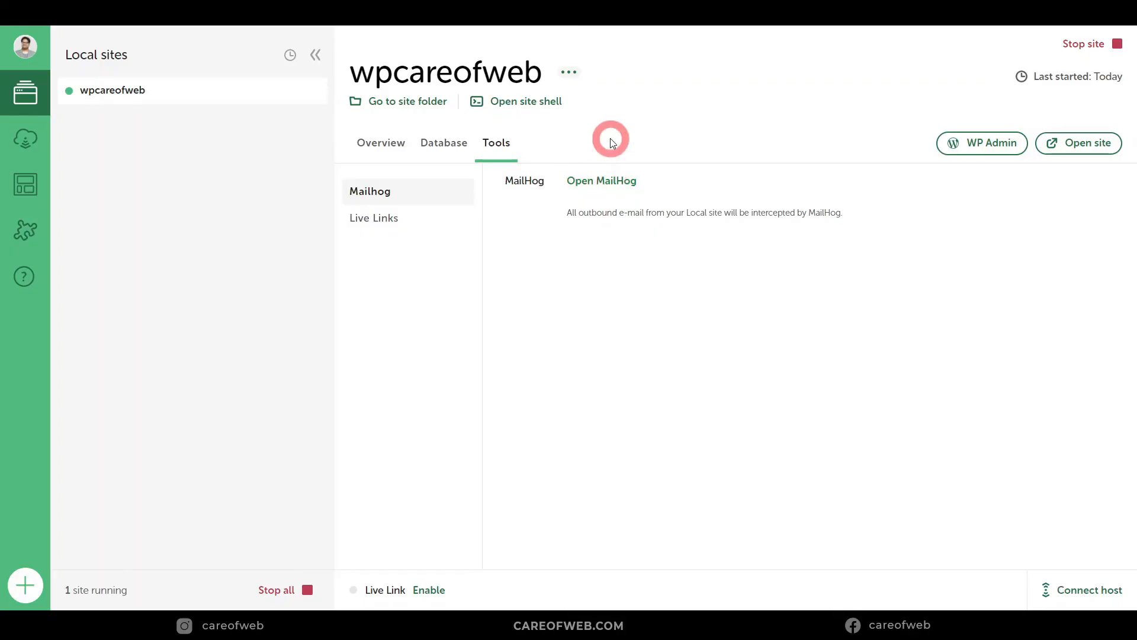
Step: Open wpcareofweb's options menu, then return to the 'migrate' plugin search results in Chrome
{"action": "left_click", "coordinate": [572, 73]}
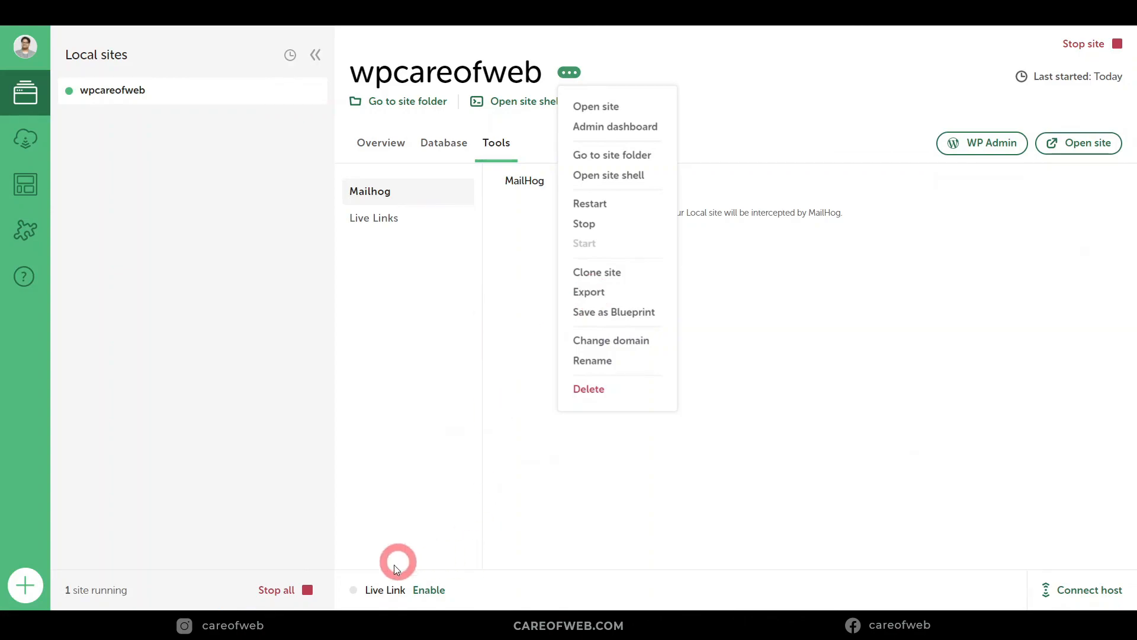
{"action": "mouse_move", "coordinate": [331, 625]}
{"action": "left_click", "coordinate": [284, 533]}
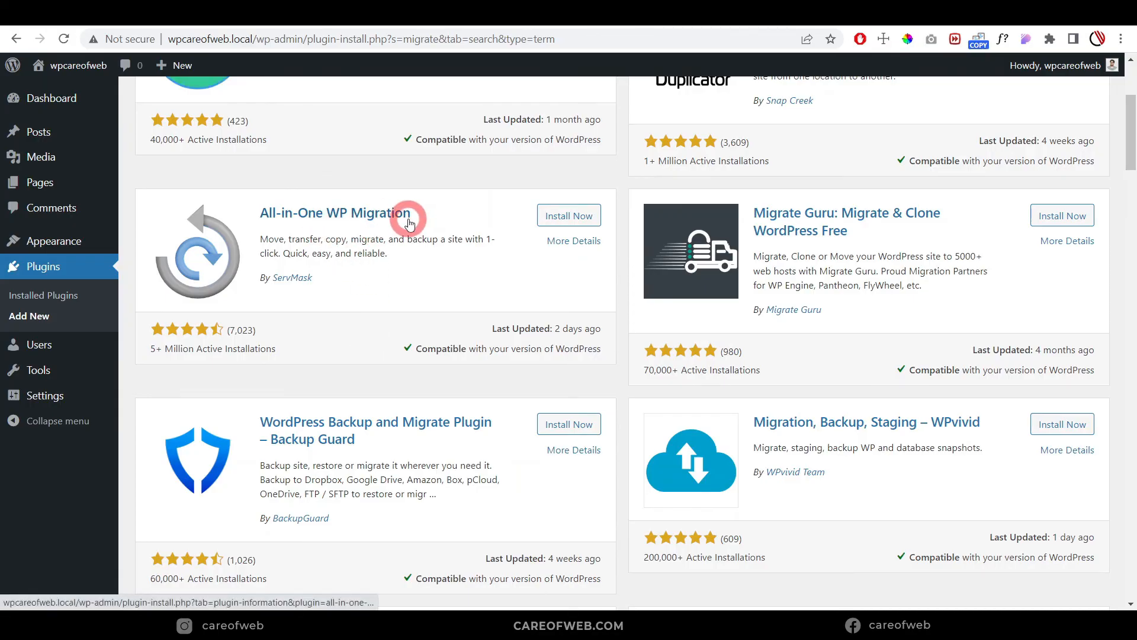
Step: Return to Local after reviewing the All-in-One WP Migration and other migration plugin results
{"action": "left_click", "coordinate": [512, 606]}
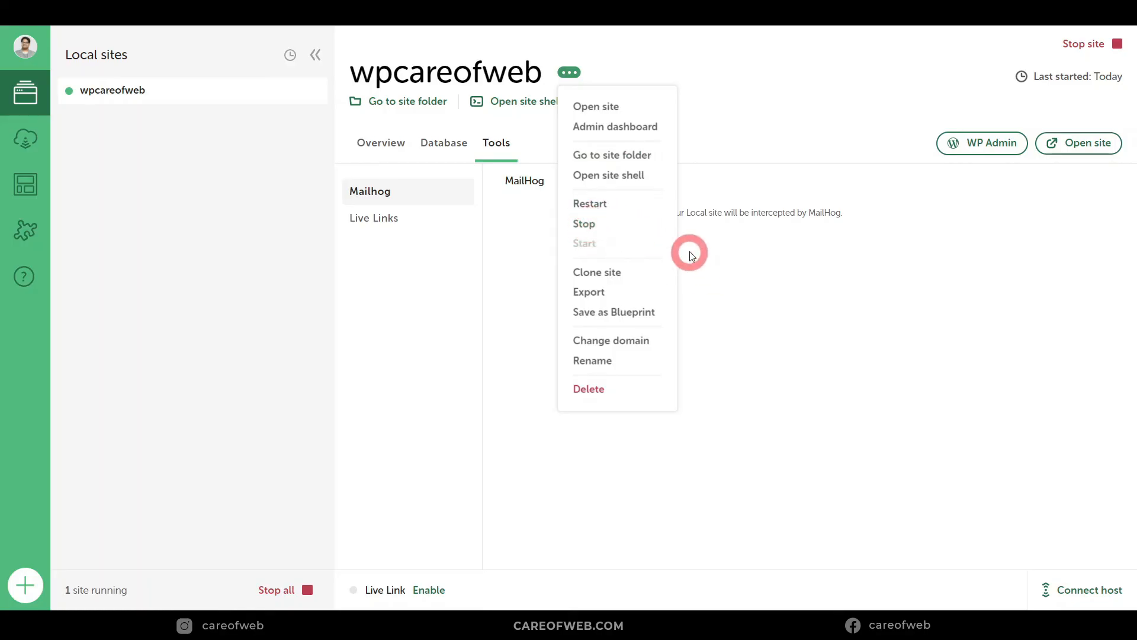
Step: Return to the wpcareofweb Overview showing nginx, PHP 7.4.1 and MySQL 8.0.16
{"action": "left_click", "coordinate": [787, 368]}
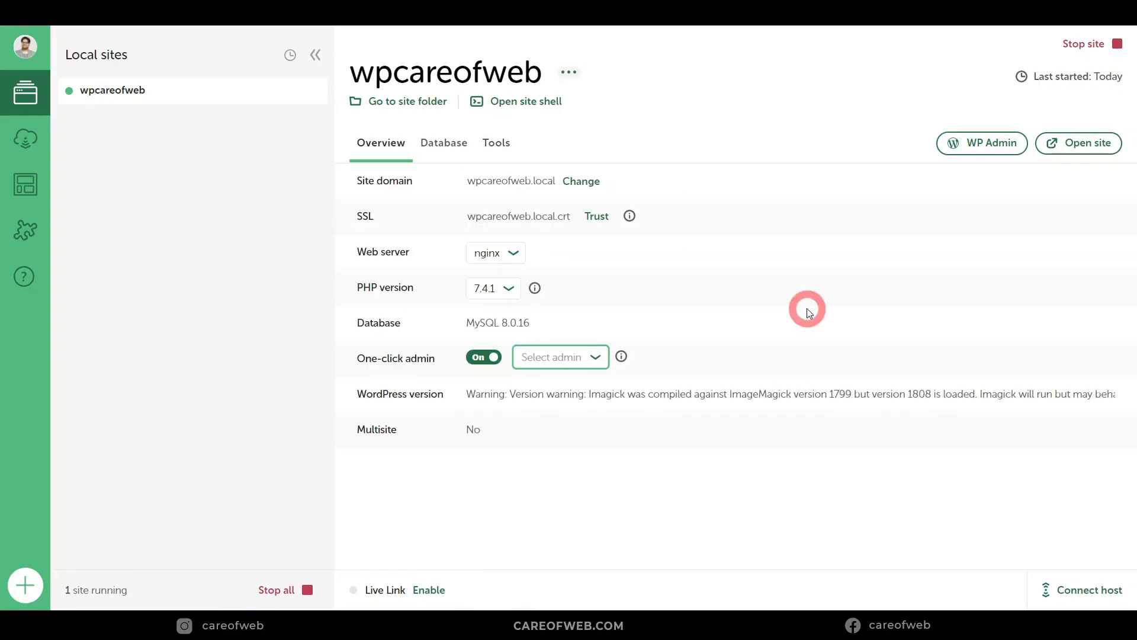